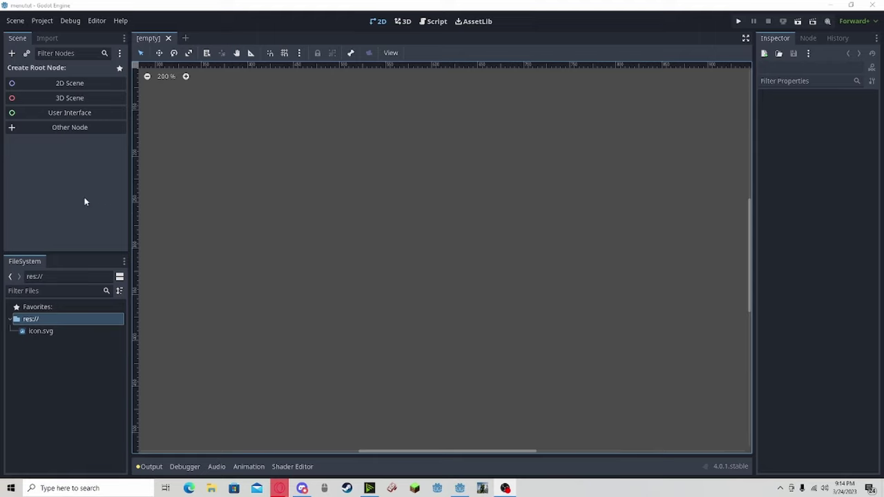
Step: Create a User Interface scene and rename its Control root to Menu
{"action": "left_click", "coordinate": [58, 118]}
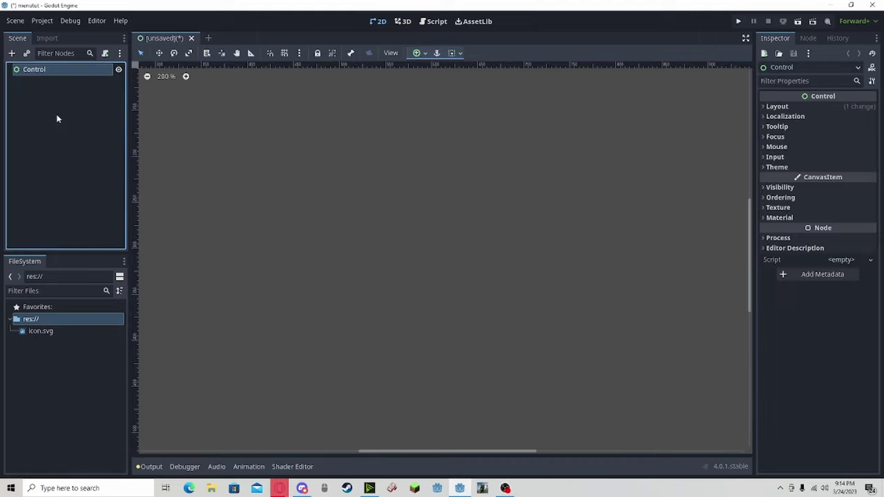
{"action": "double_click", "coordinate": [56, 70]}
{"action": "type", "text": "Men"}
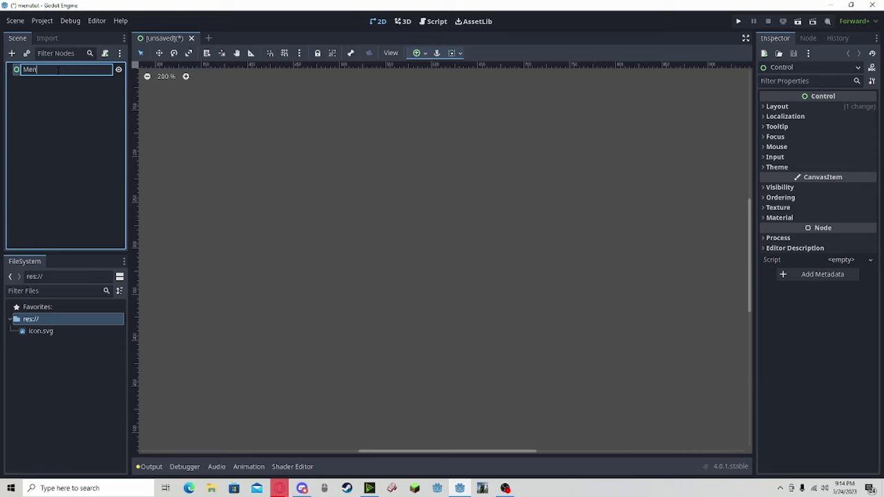
{"action": "key", "text": "Escape"}
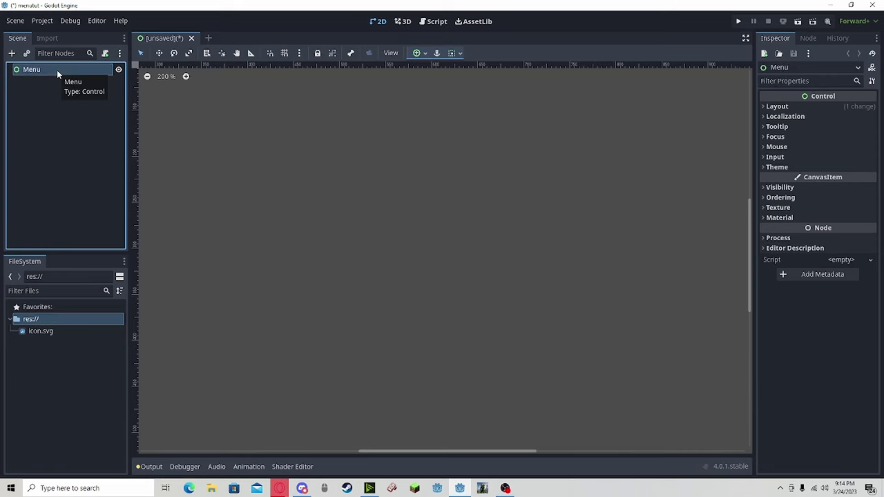
Step: Add a MarginContainer under Menu and a VBoxContainer inside the MarginContainer
{"action": "left_click", "coordinate": [11, 53]}
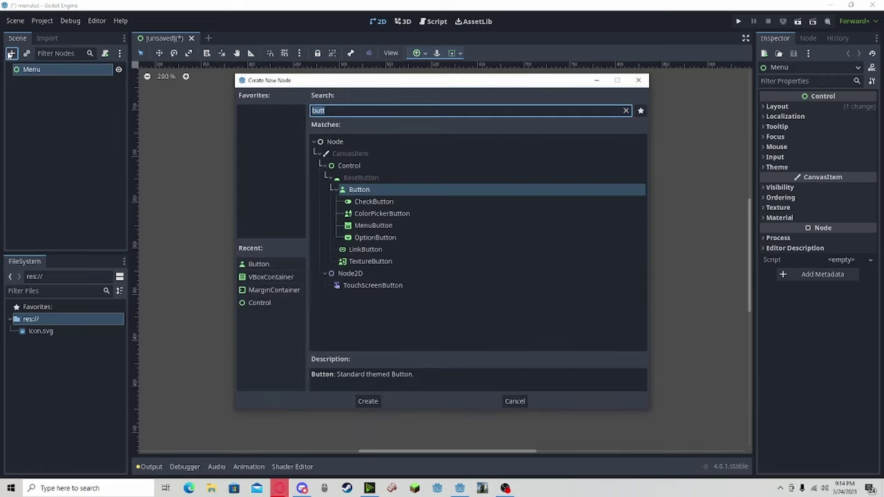
{"action": "type", "text": "mar"}
{"action": "key", "text": "Down"}
{"action": "key", "text": "Down"}
{"action": "key", "text": "Down"}
{"action": "key", "text": "Down"}
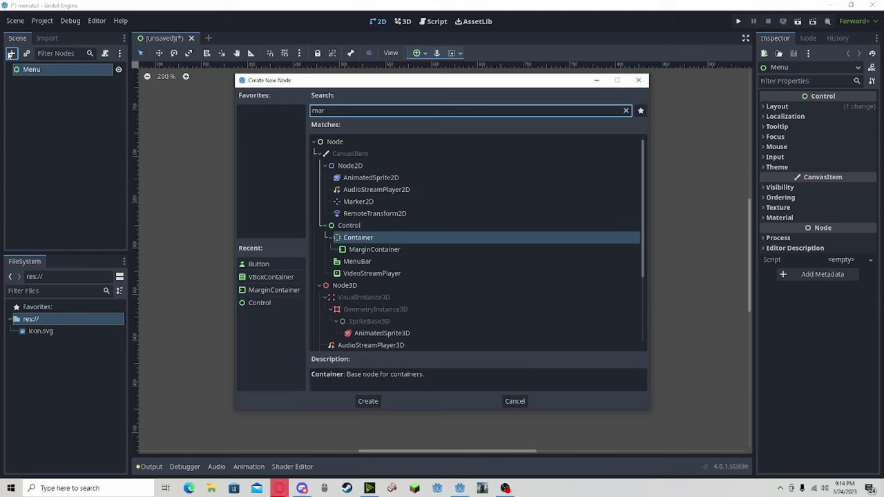
{"action": "key", "text": "Return"}
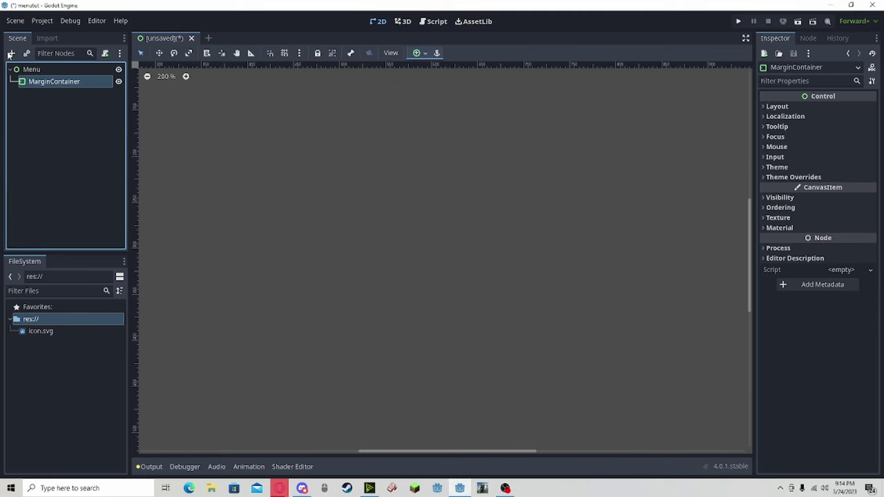
{"action": "left_click", "coordinate": [12, 53]}
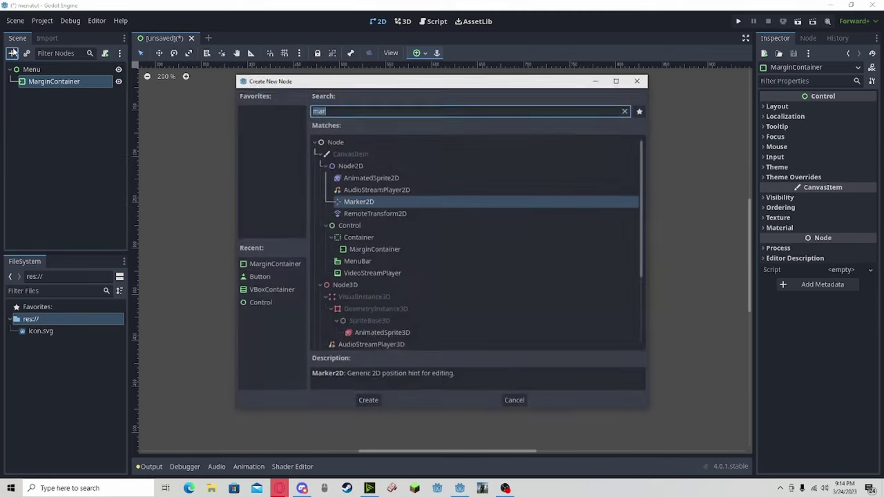
{"action": "type", "text": "vbox"}
{"action": "key", "text": "Return"}
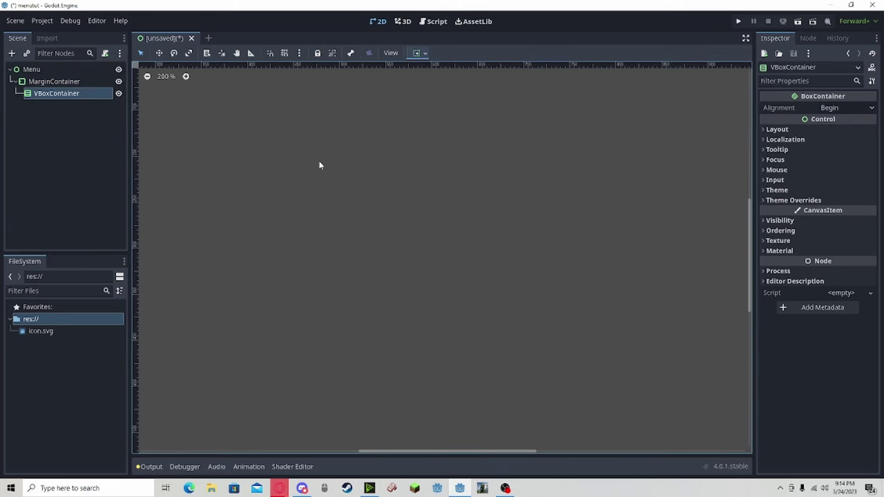
{"action": "scroll", "coordinate": [320, 164], "scroll_direction": "down", "scroll_amount": 1}
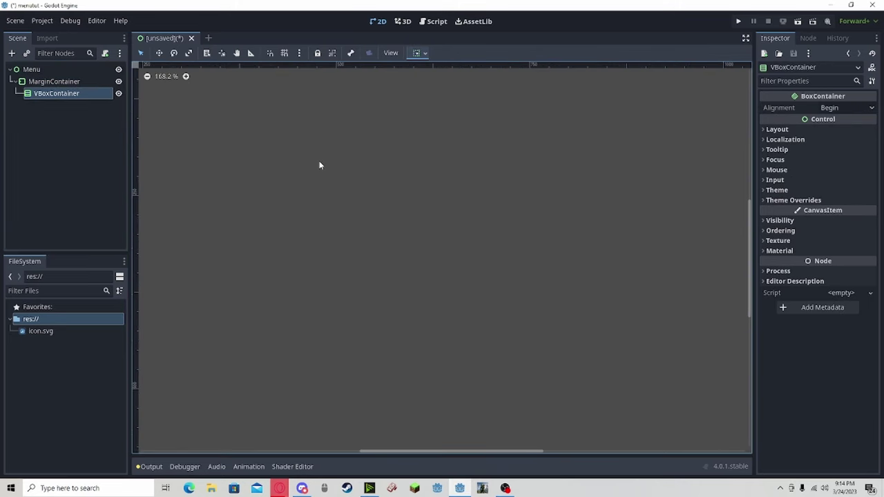
Step: Add a Button under the VBoxContainer and name it Player
{"action": "left_click", "coordinate": [12, 53]}
{"action": "type", "text": "butt"}
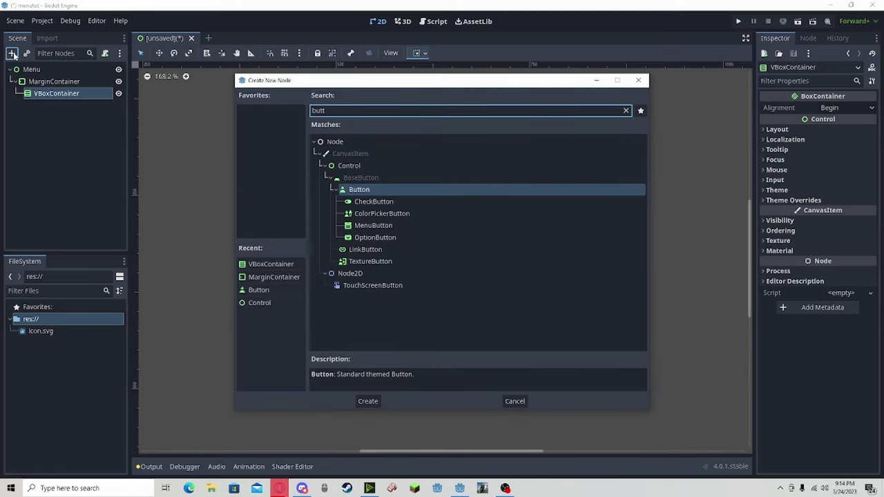
{"action": "key", "text": "Return"}
{"action": "double_click", "coordinate": [69, 105]}
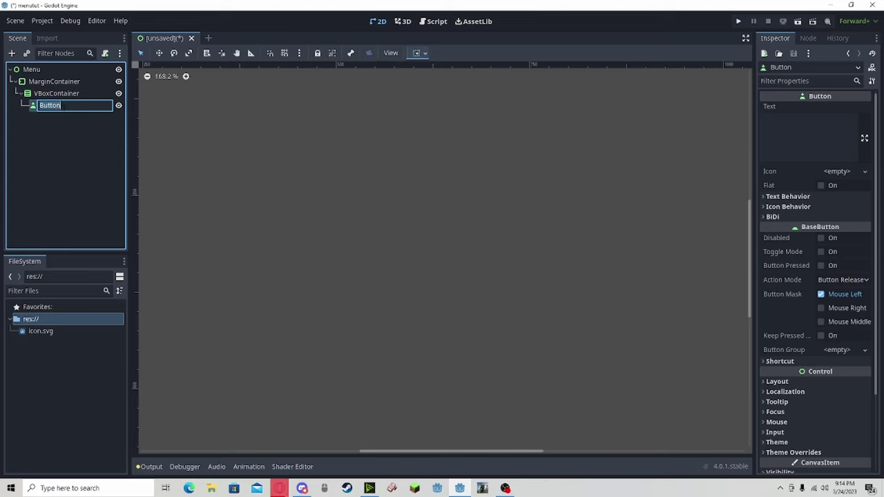
{"action": "type", "text": "Player"}
{"action": "key", "text": "Return"}
{"action": "scroll", "coordinate": [322, 232], "scroll_direction": "down", "scroll_amount": 4}
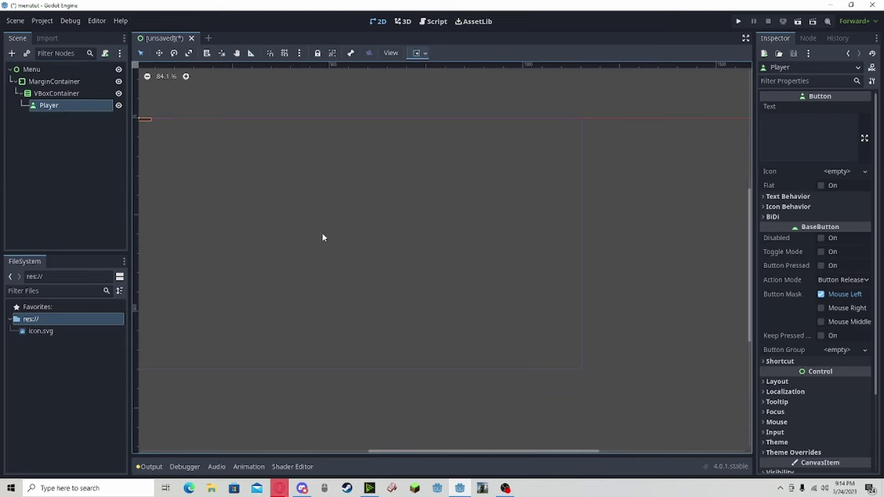
{"action": "middle_click_drag", "start_coordinate": [322, 238], "coordinate": [490, 254]}
{"action": "scroll", "coordinate": [306, 168], "scroll_direction": "up", "scroll_amount": 3}
{"action": "scroll", "coordinate": [416, 217], "scroll_direction": "up", "scroll_amount": 2}
{"action": "scroll", "coordinate": [420, 221], "scroll_direction": "up", "scroll_amount": 1}
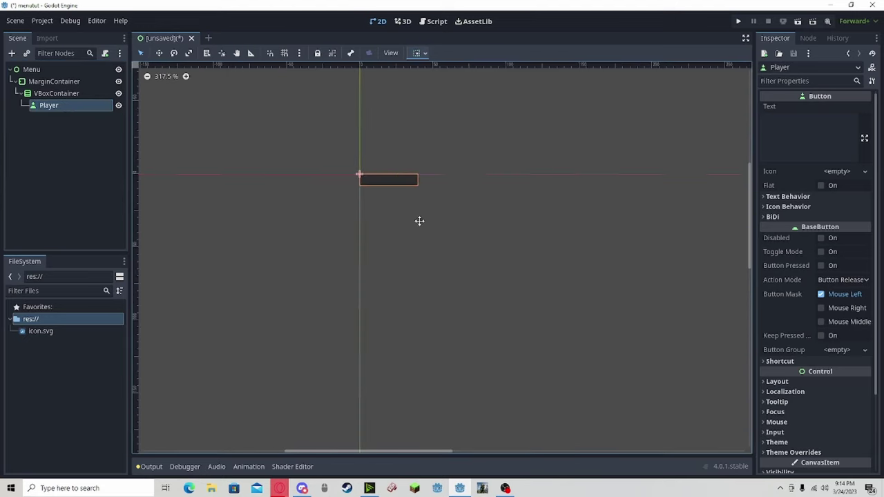
Step: Duplicate the button, renaming the original Play and the copy Options
{"action": "left_click", "coordinate": [55, 107]}
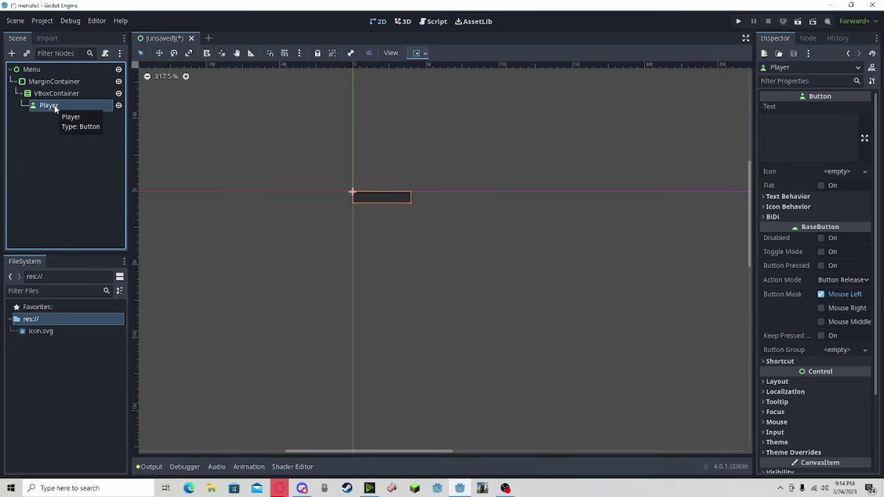
{"action": "key", "text": "ctrl+d"}
{"action": "left_click", "coordinate": [81, 102]}
{"action": "left_click", "coordinate": [81, 102]}
{"action": "type", "text": "Play"}
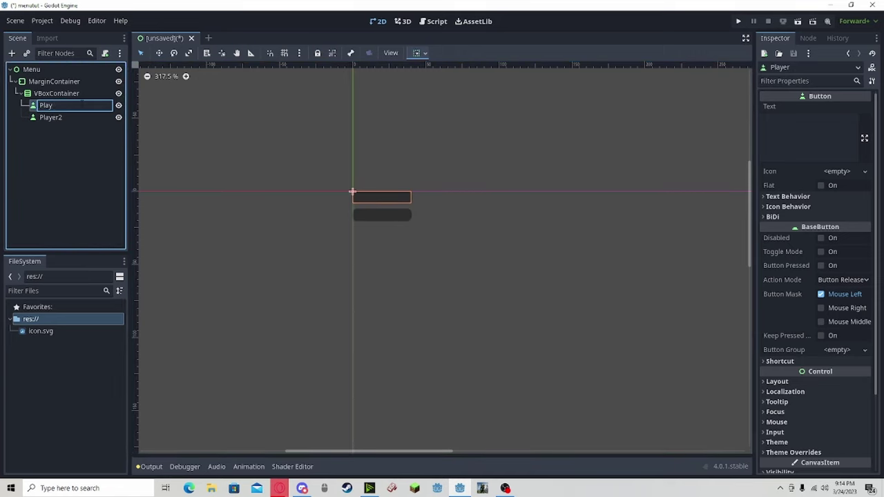
{"action": "key", "text": "Return"}
{"action": "scroll", "coordinate": [332, 219], "scroll_direction": "up", "scroll_amount": 1}
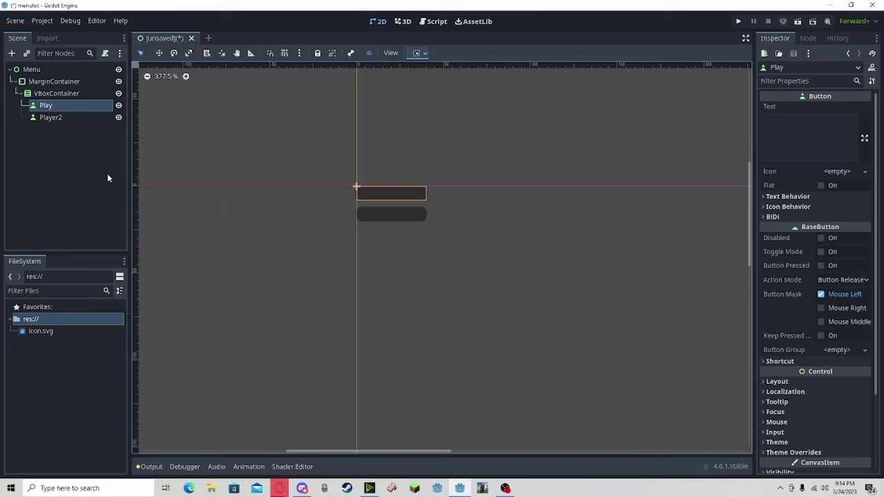
{"action": "double_click", "coordinate": [74, 117]}
{"action": "type", "text": "Options"}
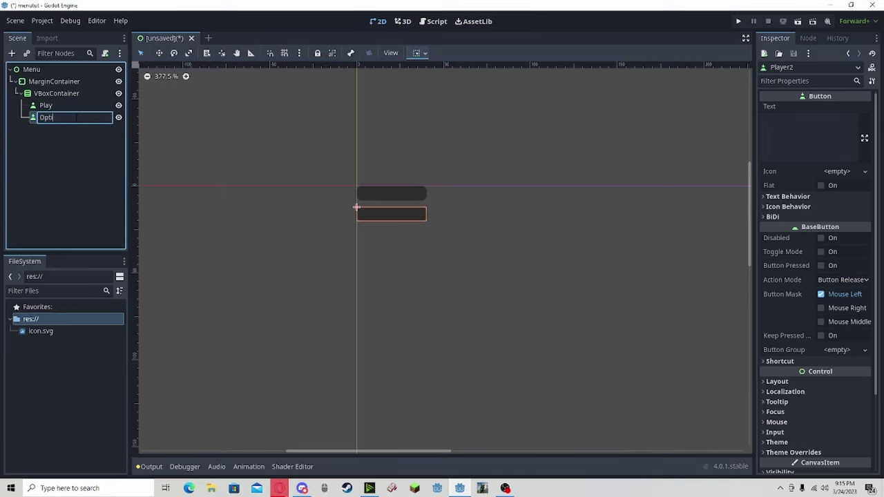
{"action": "key", "text": "Return"}
Step: Duplicate the Options button and name the copy Quit
{"action": "key", "text": "ctrl+d"}
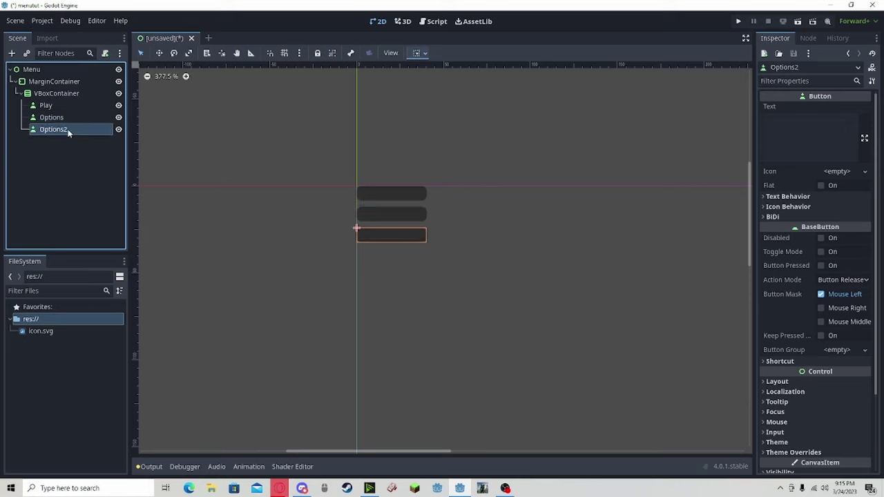
{"action": "double_click", "coordinate": [65, 131]}
{"action": "type", "text": "Exit"}
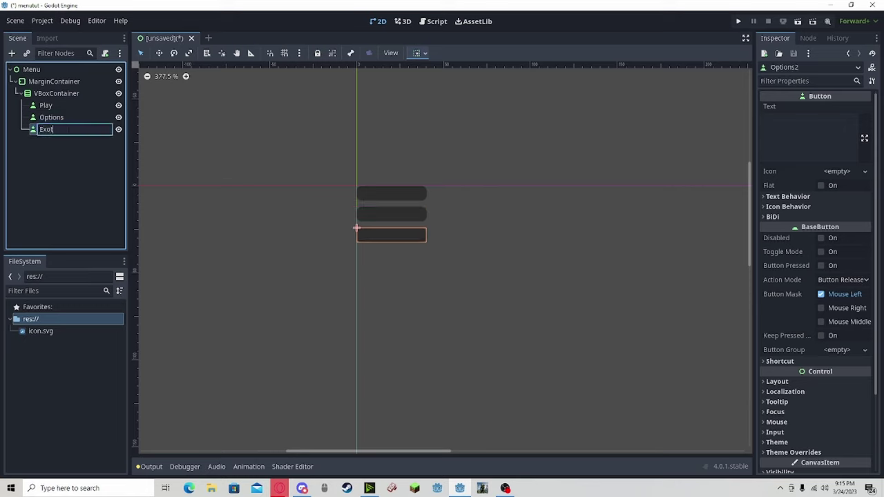
{"action": "key", "text": "BackSpace"}
{"action": "key", "text": "BackSpace"}
{"action": "type", "text": "Quit"}
{"action": "key", "text": "Return"}
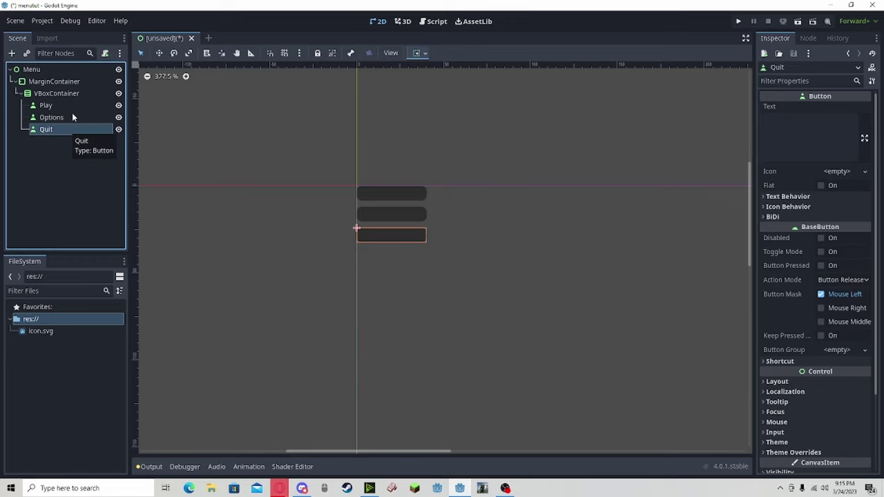
Step: Set the Text labels of the first two buttons to Play and Options
{"action": "left_click", "coordinate": [73, 106]}
{"action": "scroll", "coordinate": [359, 193], "scroll_direction": "up", "scroll_amount": 5}
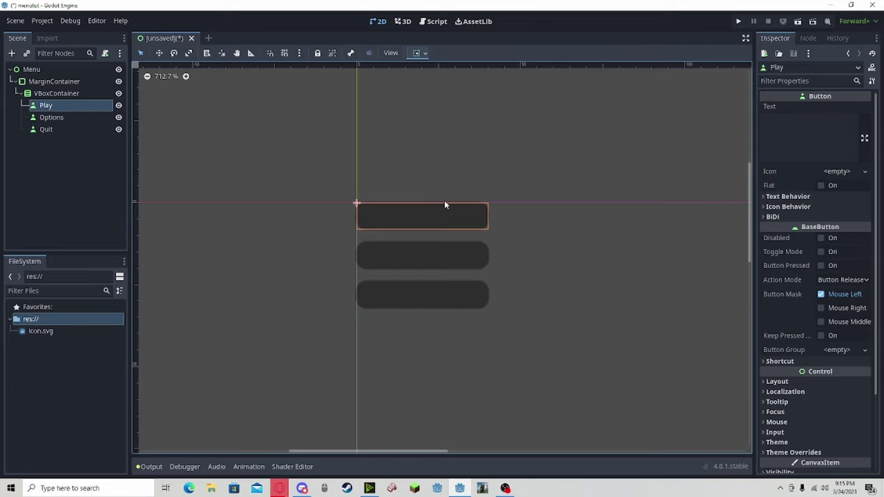
{"action": "left_click", "coordinate": [798, 135]}
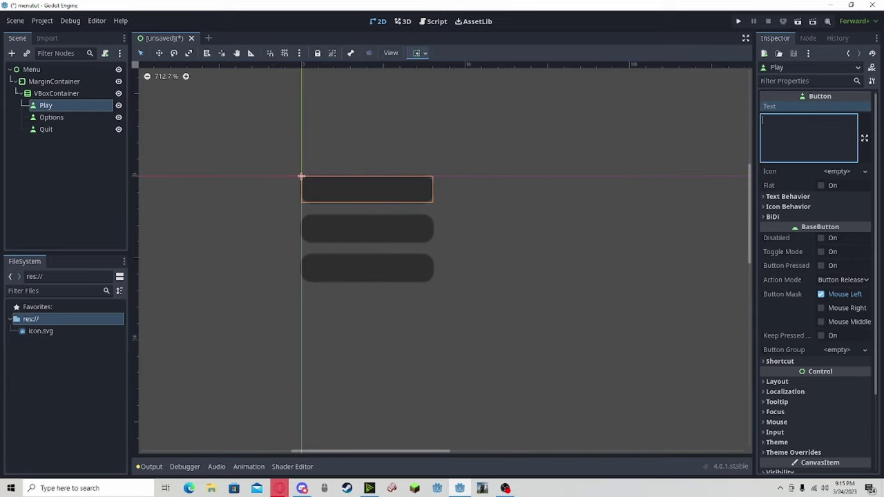
{"action": "type", "text": "Player"}
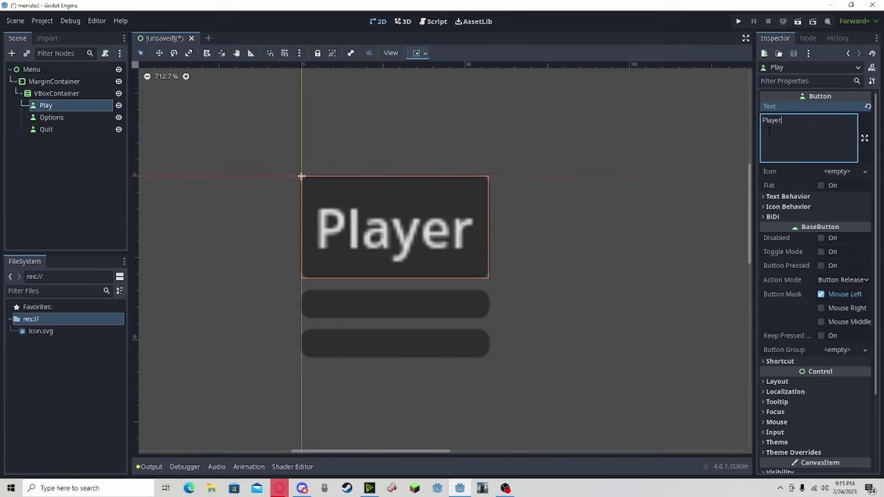
{"action": "key", "text": "BackSpace"}
{"action": "key", "text": "BackSpace"}
{"action": "left_click", "coordinate": [83, 118]}
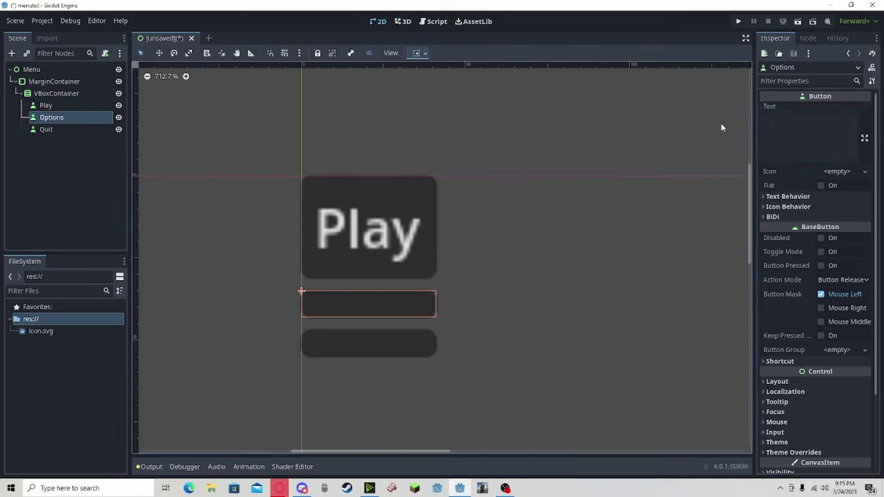
{"action": "left_click", "coordinate": [808, 119]}
{"action": "type", "text": "Options"}
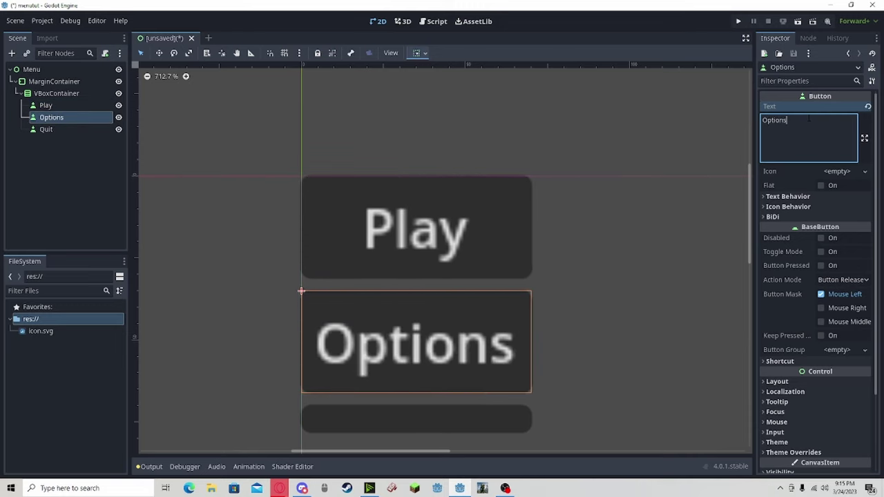
Step: Set the third button's Text to Quit and zoom out to show the whole button column
{"action": "left_click", "coordinate": [77, 129]}
{"action": "left_click", "coordinate": [809, 130]}
{"action": "type", "text": "Quit"}
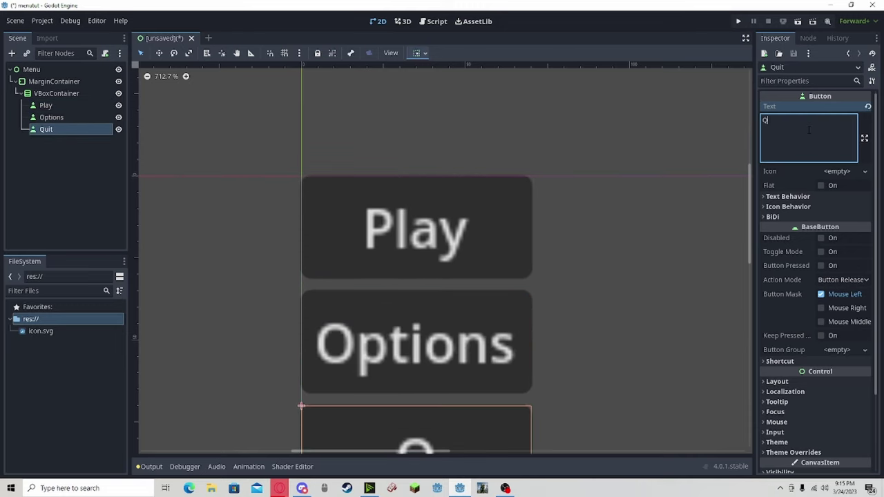
{"action": "left_click", "coordinate": [654, 313]}
{"action": "scroll", "coordinate": [653, 314], "scroll_direction": "down", "scroll_amount": 2}
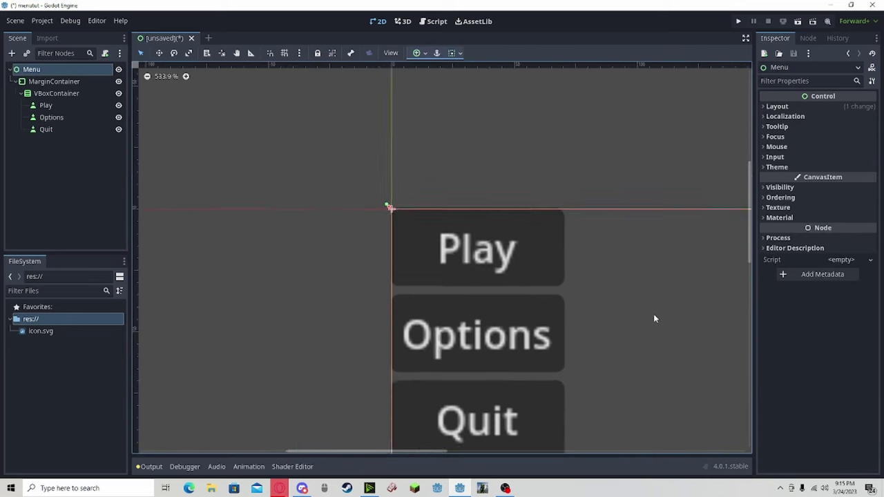
{"action": "scroll", "coordinate": [523, 222], "scroll_direction": "down", "scroll_amount": 2}
{"action": "middle_click_drag", "start_coordinate": [524, 221], "coordinate": [490, 228]}
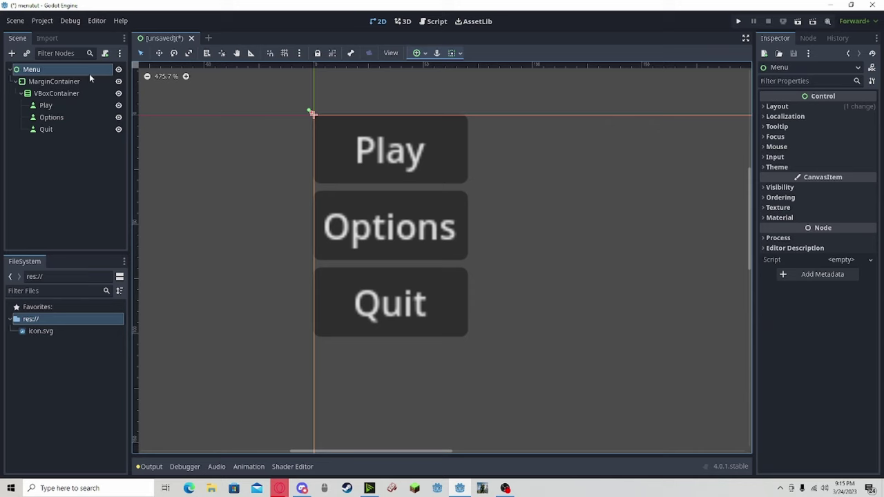
Step: Attach a new Menu.gd script to the Menu root and delete its template code
{"action": "left_click", "coordinate": [109, 53]}
{"action": "left_click", "coordinate": [402, 342]}
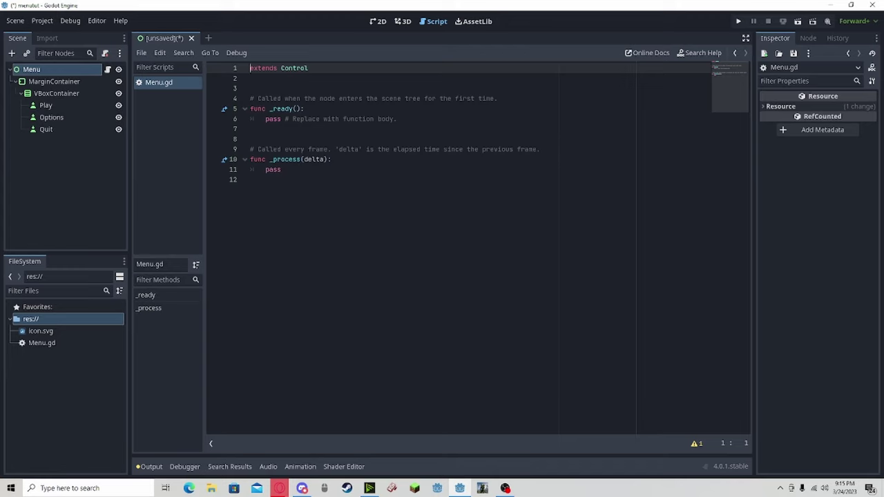
{"action": "left_click_drag", "start_coordinate": [290, 181], "coordinate": [220, 91]}
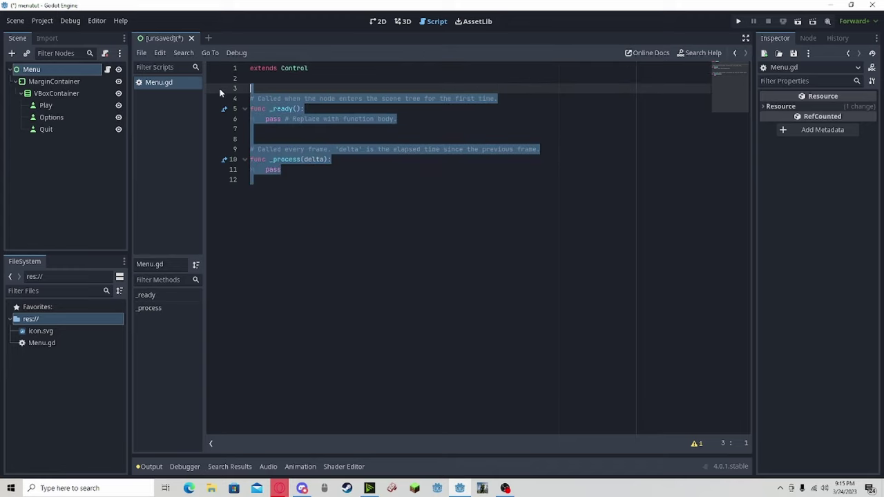
{"action": "key", "text": "BackSpace"}
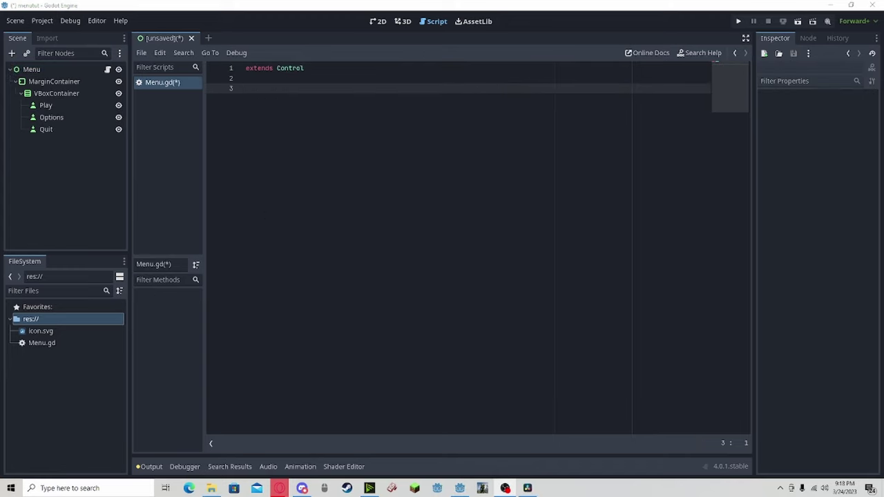
Step: Connect the Play button's pressed signal to a new _on_play_pressed handler and tidy the blank lines
{"action": "left_click", "coordinate": [55, 105]}
{"action": "left_click", "coordinate": [54, 105]}
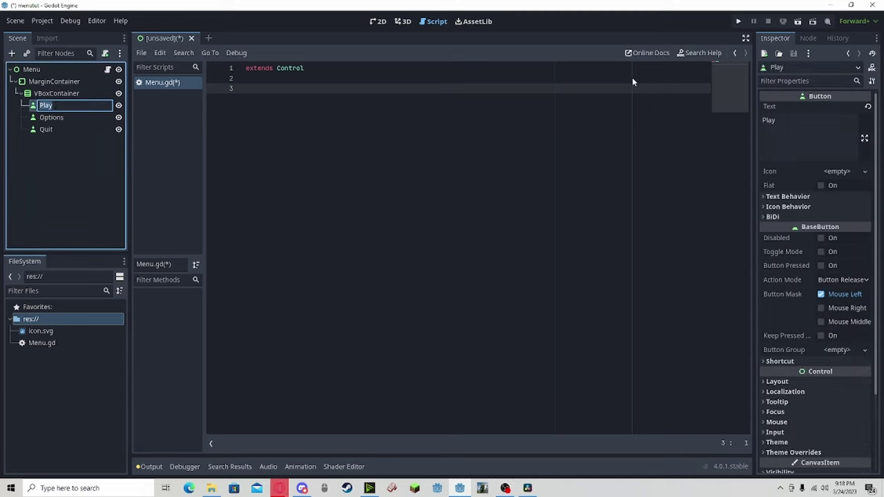
{"action": "left_click", "coordinate": [809, 38]}
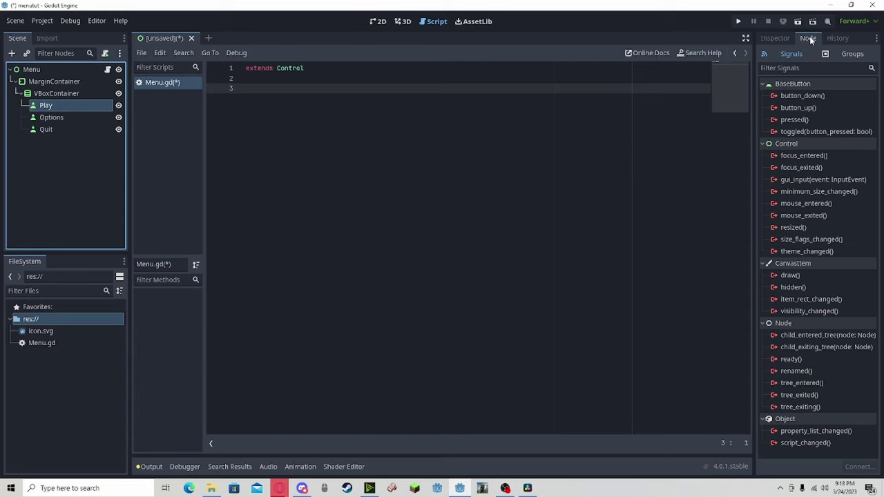
{"action": "double_click", "coordinate": [801, 120]}
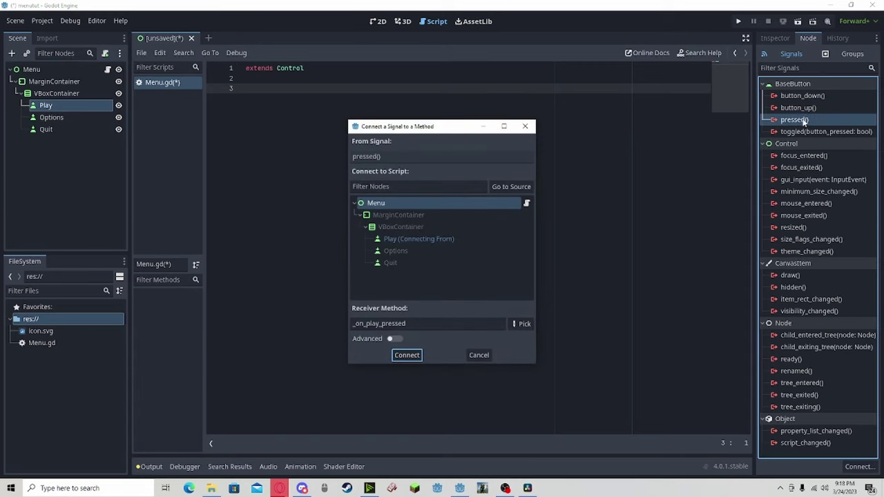
{"action": "left_click", "coordinate": [405, 355]}
{"action": "left_click", "coordinate": [246, 98]}
{"action": "key", "text": "BackSpace"}
{"action": "key", "text": "BackSpace"}
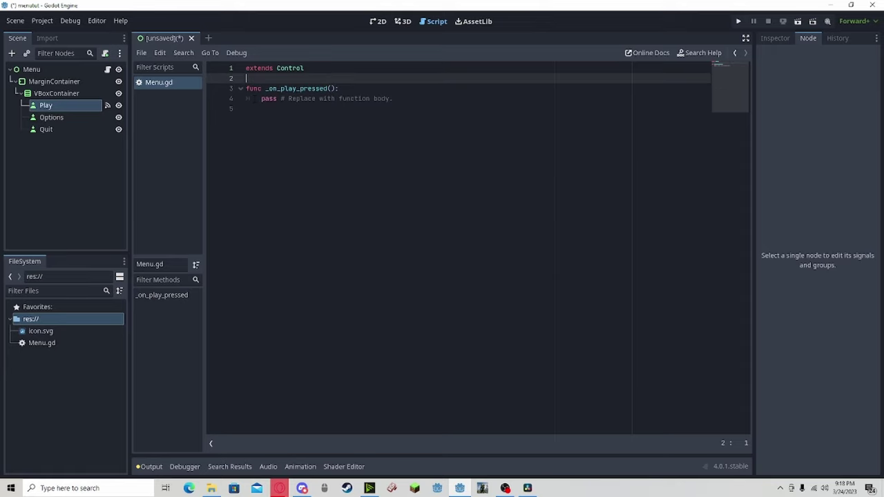
{"action": "left_click", "coordinate": [327, 113]}
{"action": "key", "text": "Return"}
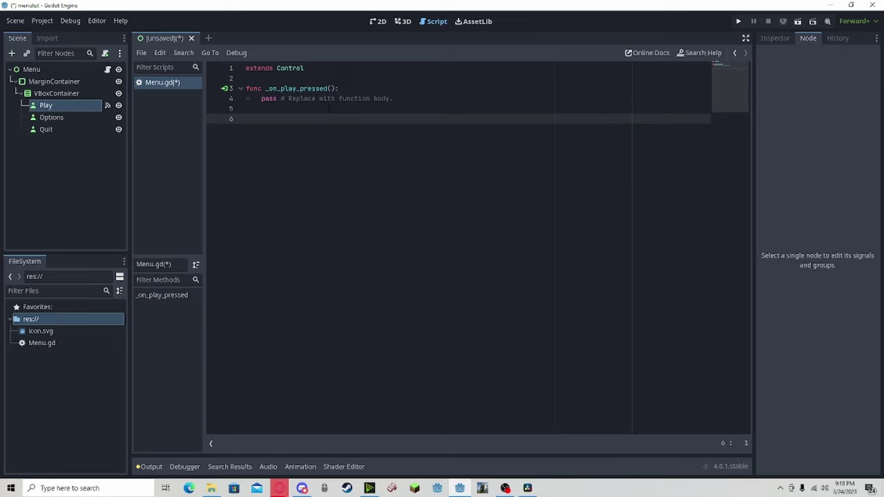
Step: Connect the Options and Quit pressed signals to _on_options_pressed and _on_quit_pressed
{"action": "left_click", "coordinate": [69, 118]}
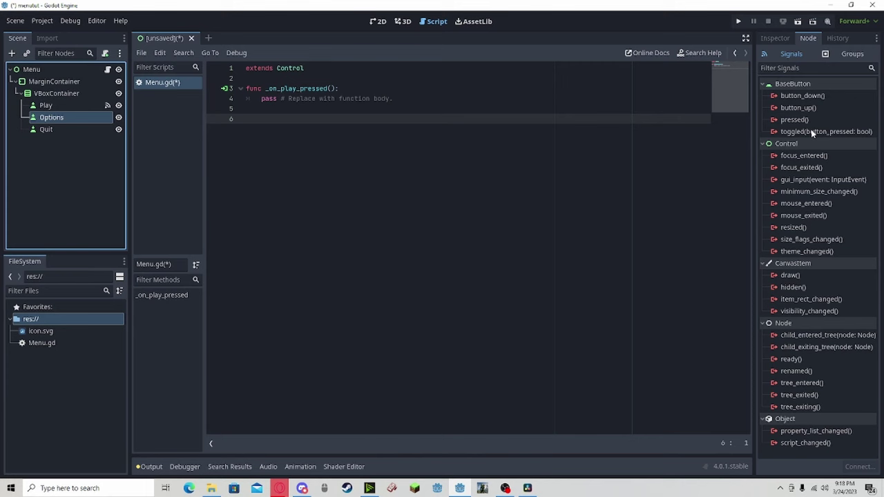
{"action": "double_click", "coordinate": [794, 120]}
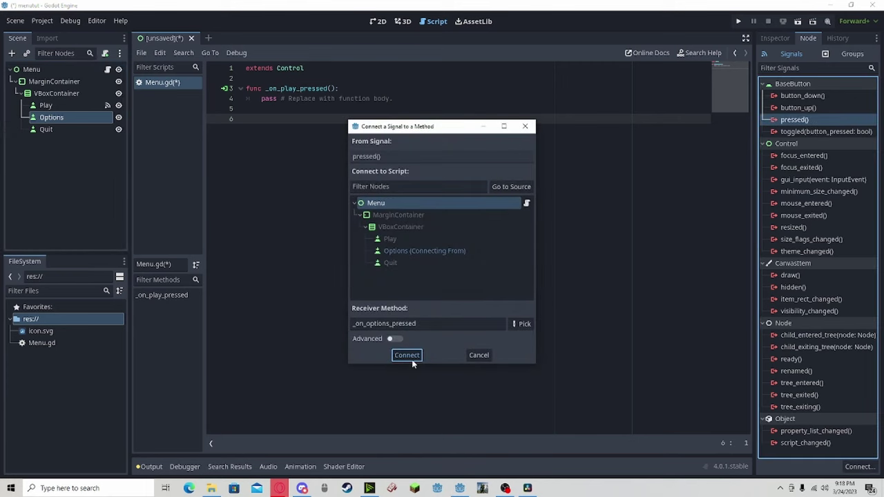
{"action": "left_click", "coordinate": [411, 360]}
{"action": "left_click", "coordinate": [65, 129]}
{"action": "double_click", "coordinate": [794, 120]}
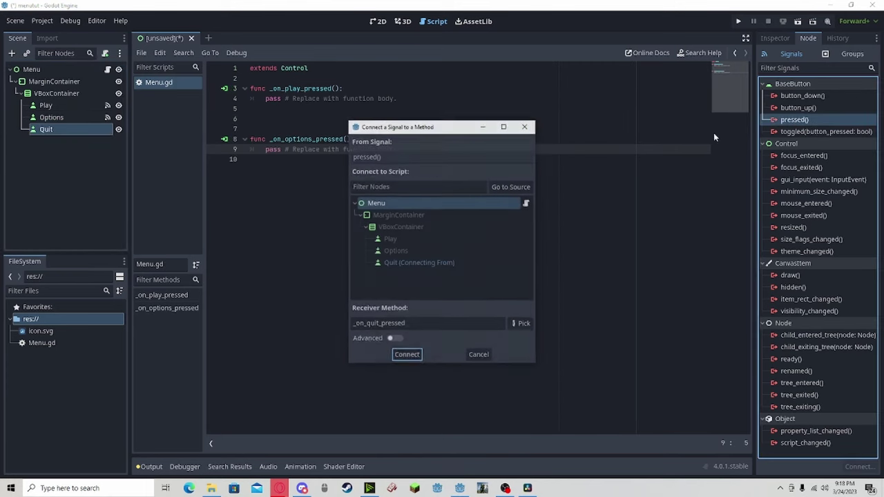
{"action": "left_click", "coordinate": [407, 356]}
{"action": "left_click", "coordinate": [295, 119]}
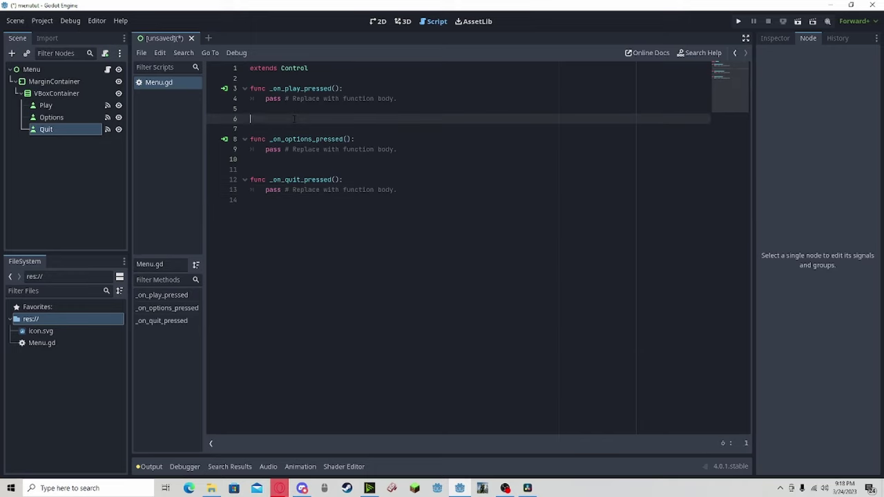
Step: Remove the extra blank line and replace pass in _on_quit_pressed with get_tree().quit()
{"action": "key", "text": "BackSpace"}
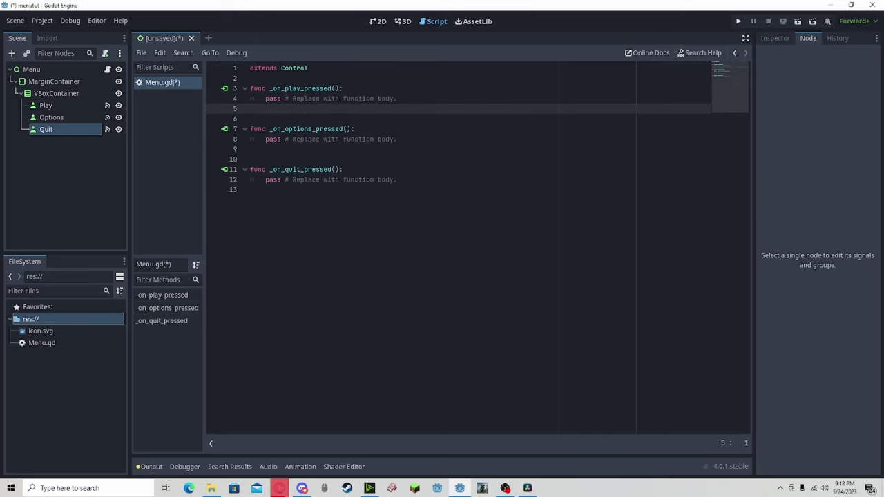
{"action": "left_click_drag", "start_coordinate": [266, 179], "coordinate": [438, 180]}
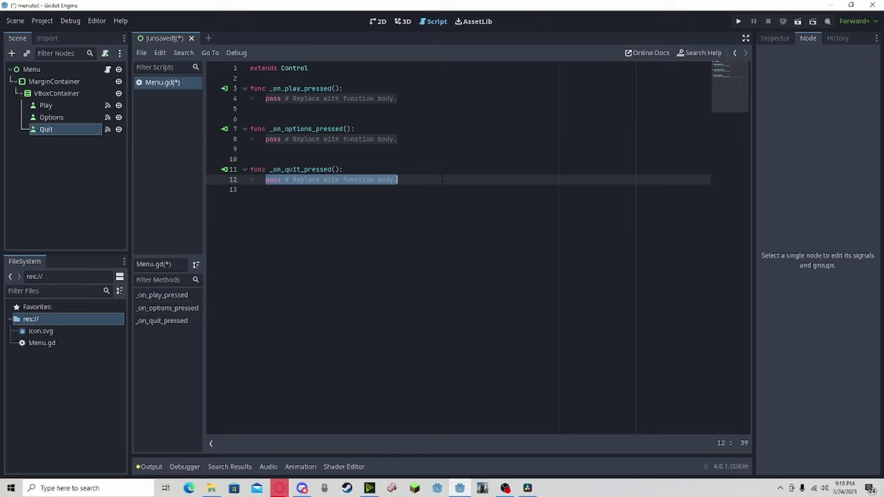
{"action": "type", "text": "get_tre"}
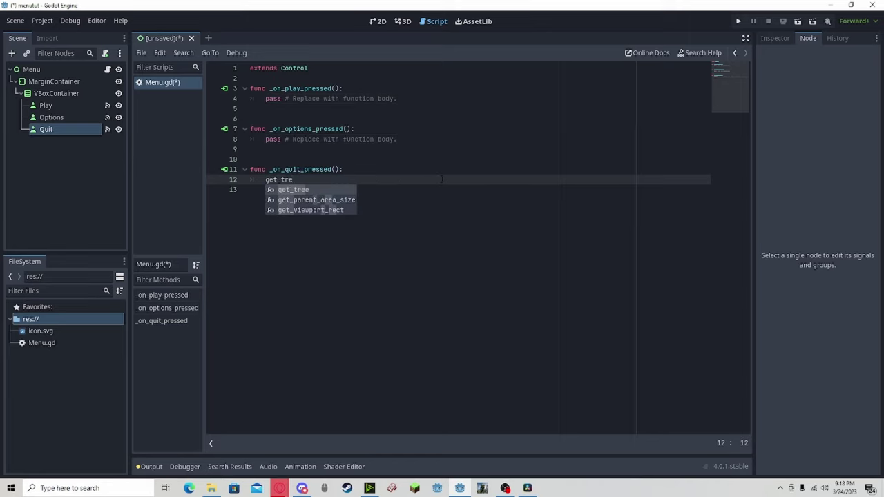
{"action": "key", "text": "Return"}
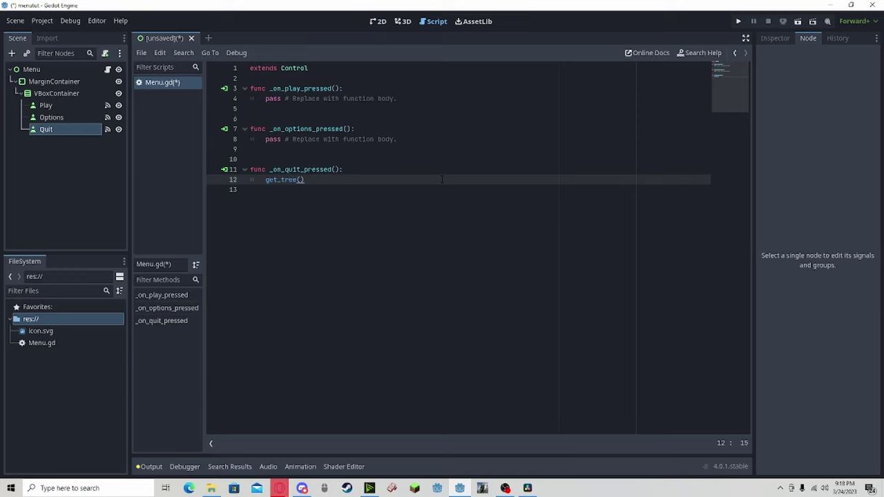
{"action": "type", "text": ".qu"}
{"action": "key", "text": "Down"}
{"action": "key", "text": "Return"}
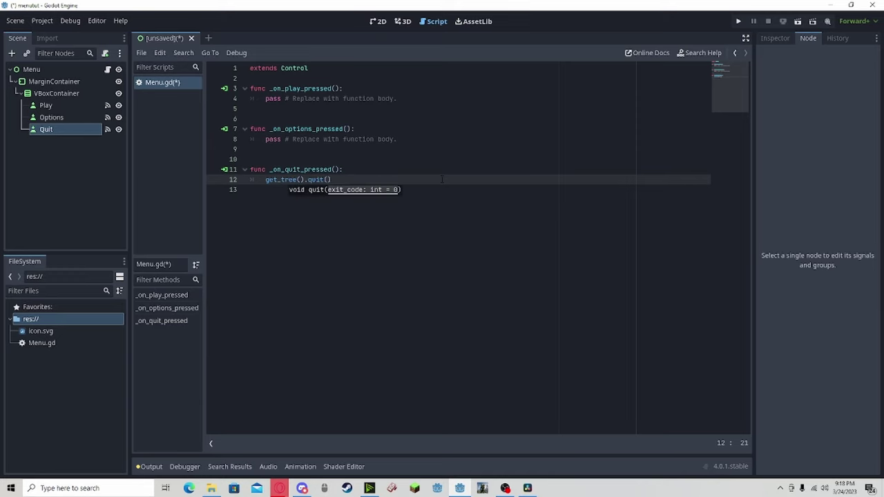
{"action": "key", "text": "End"}
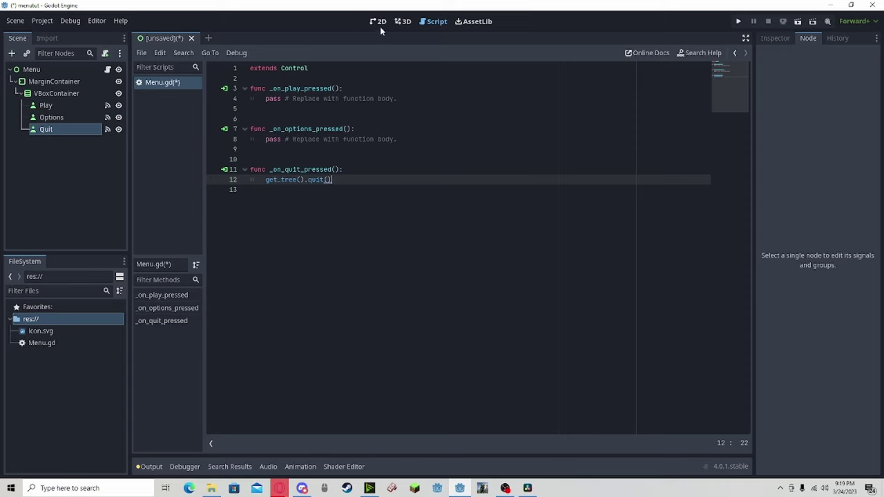
Step: Save the menu scene as menu.tscn
{"action": "key", "text": "ctrl+s"}
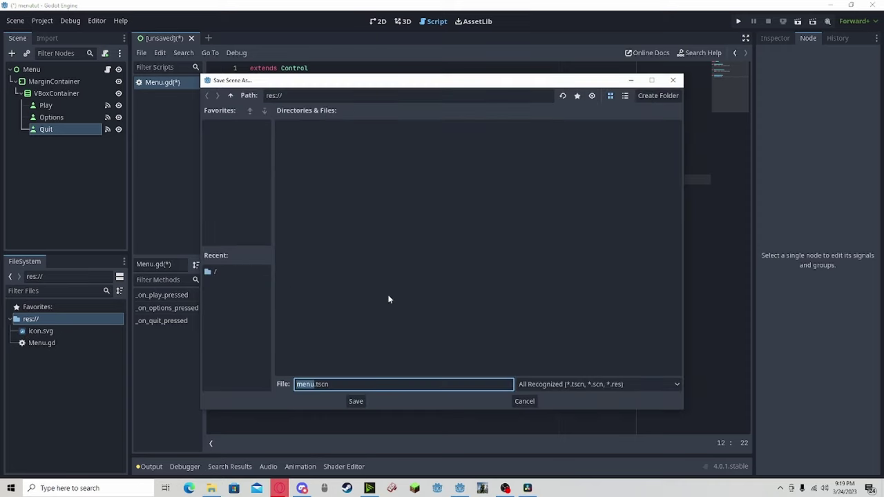
{"action": "key", "text": "Return"}
{"action": "key", "text": "ctrl+F1"}
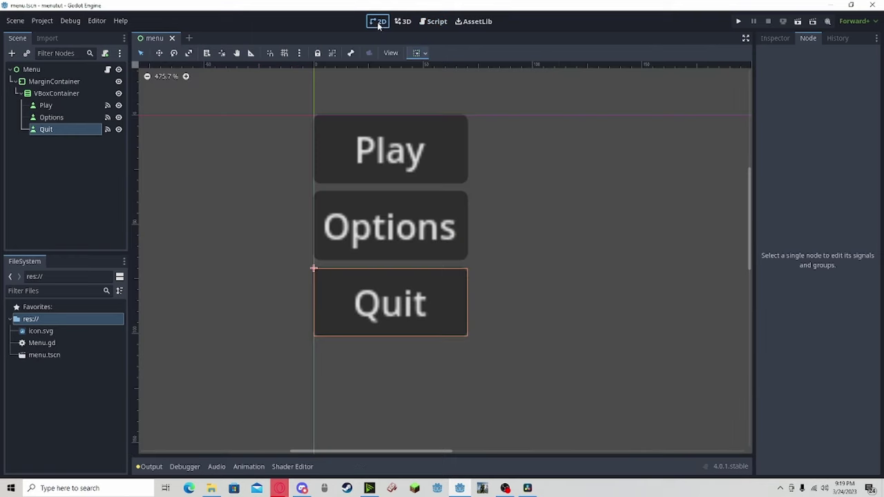
Step: Create a new 2D game scene with its own root node, then return to the Menu.gd script
{"action": "left_click", "coordinate": [191, 40]}
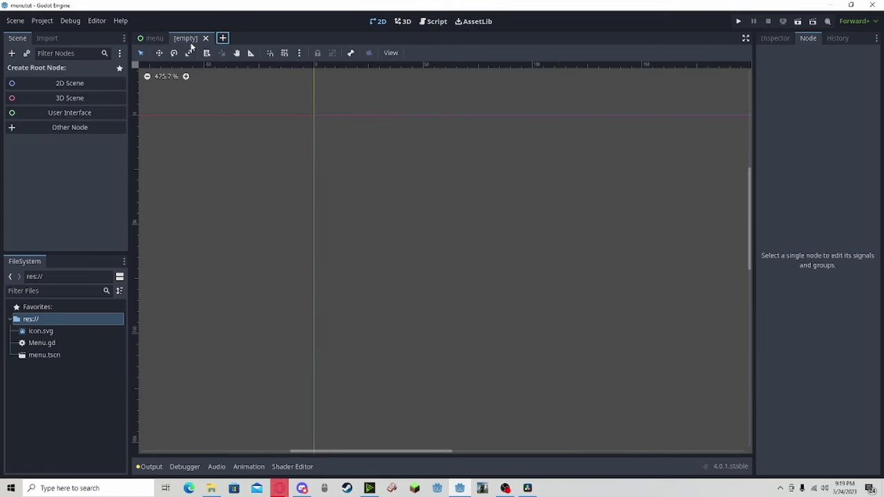
{"action": "left_click", "coordinate": [69, 83]}
{"action": "double_click", "coordinate": [68, 69]}
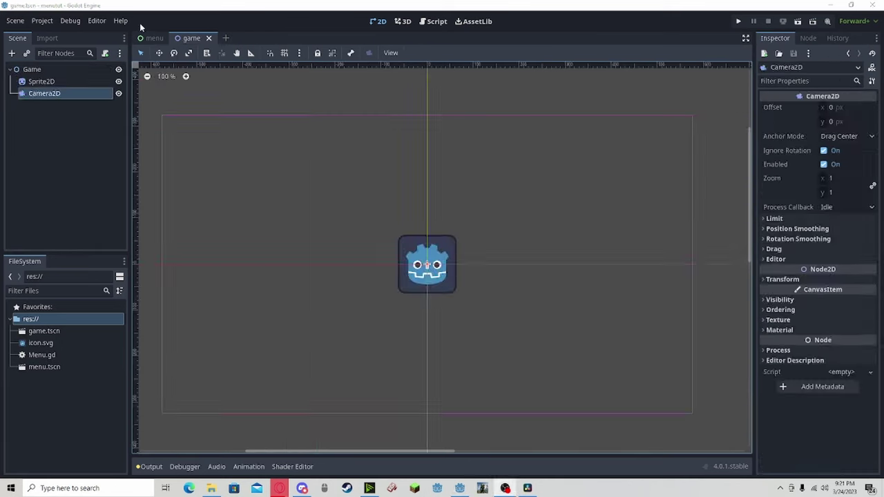
{"action": "left_click", "coordinate": [146, 38]}
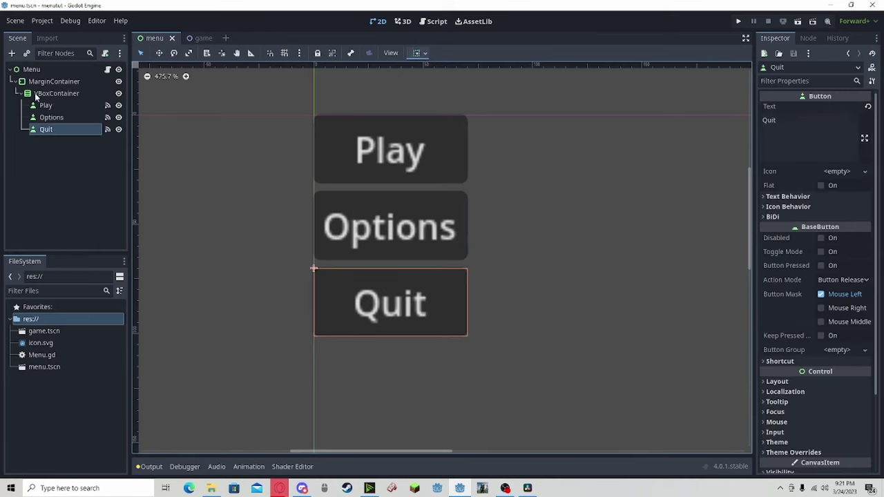
{"action": "left_click", "coordinate": [107, 69]}
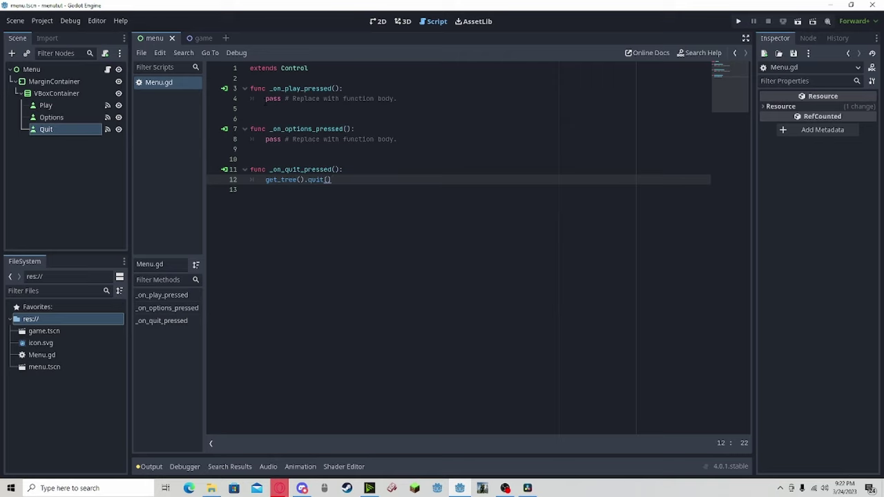
Step: Replace pass in _on_play_pressed with get_tree().change_scene_to_file("res://game.tscn") and save Menu.gd
{"action": "left_click_drag", "start_coordinate": [266, 99], "coordinate": [411, 101]}
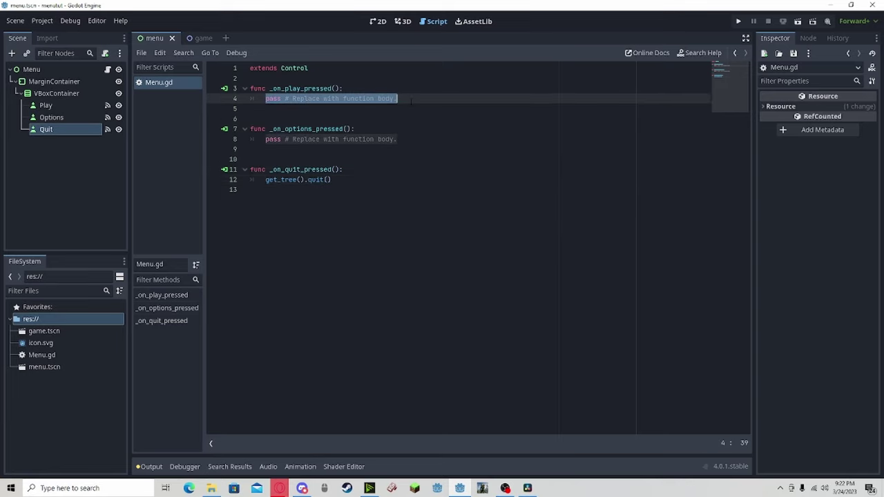
{"action": "type", "text": "get"}
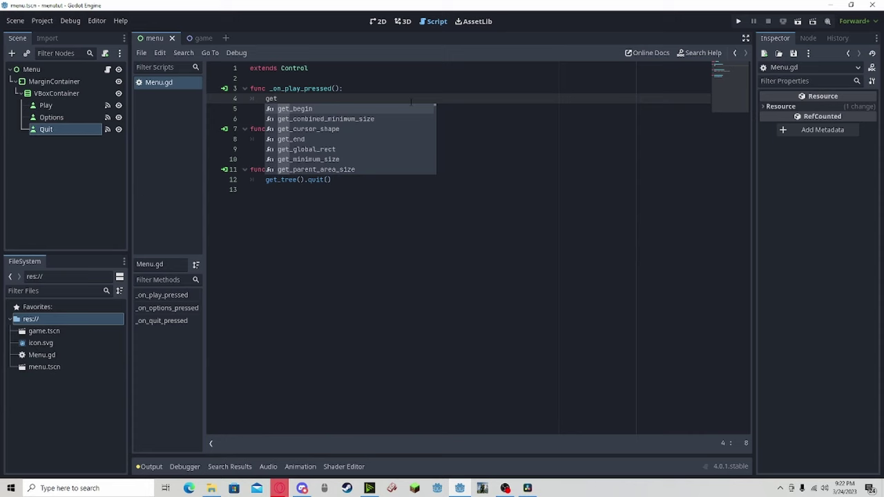
{"action": "type", "text": "_tre"}
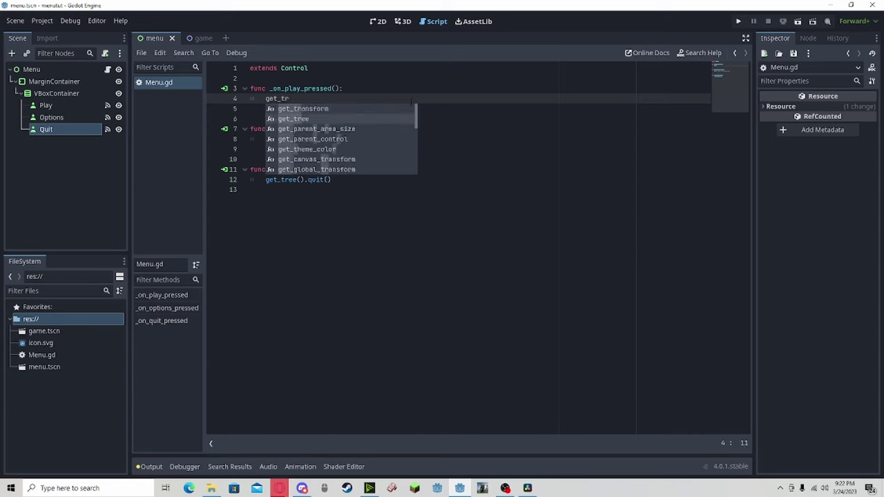
{"action": "key", "text": "Return"}
{"action": "type", "text": ".chang"}
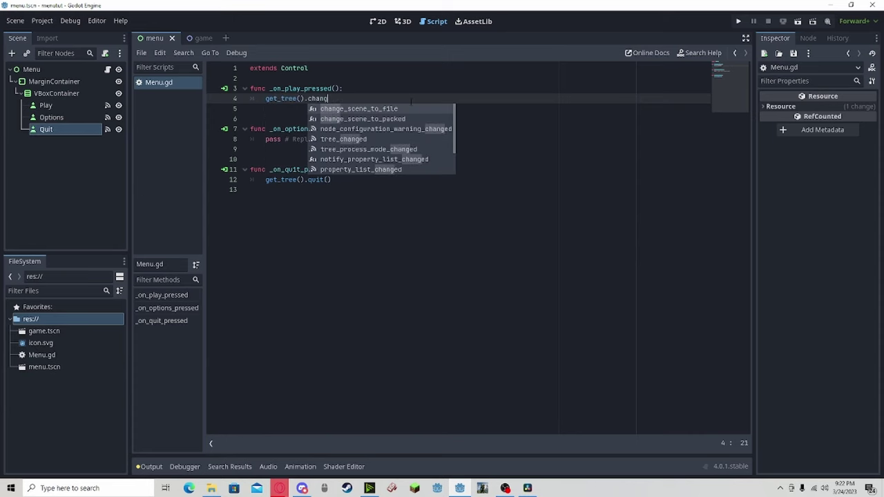
{"action": "type", "text": "e_scene"}
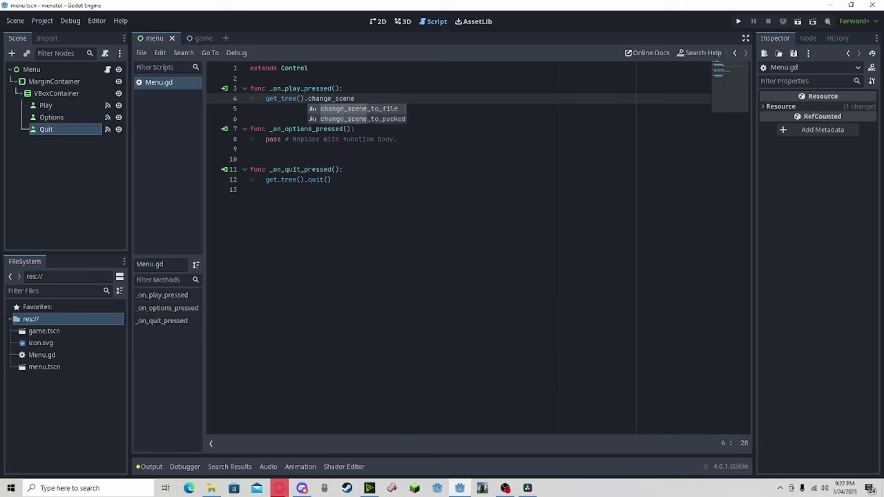
{"action": "key", "text": "Return"}
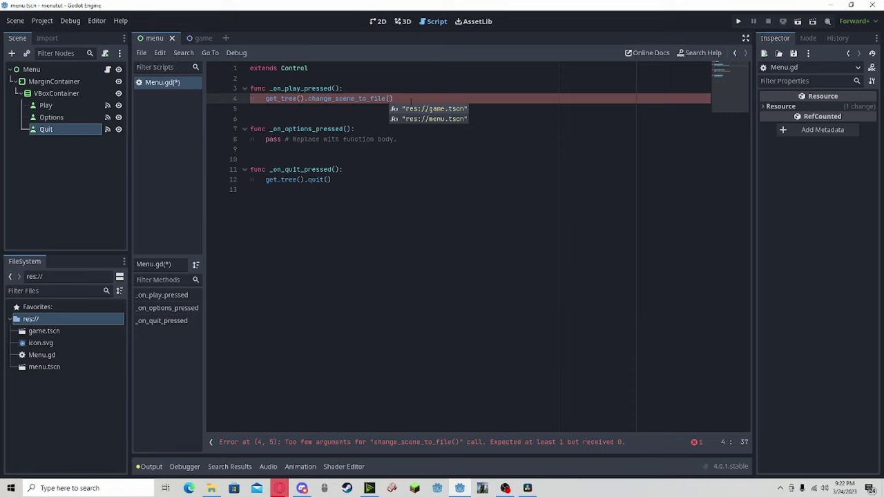
{"action": "key", "text": "Return"}
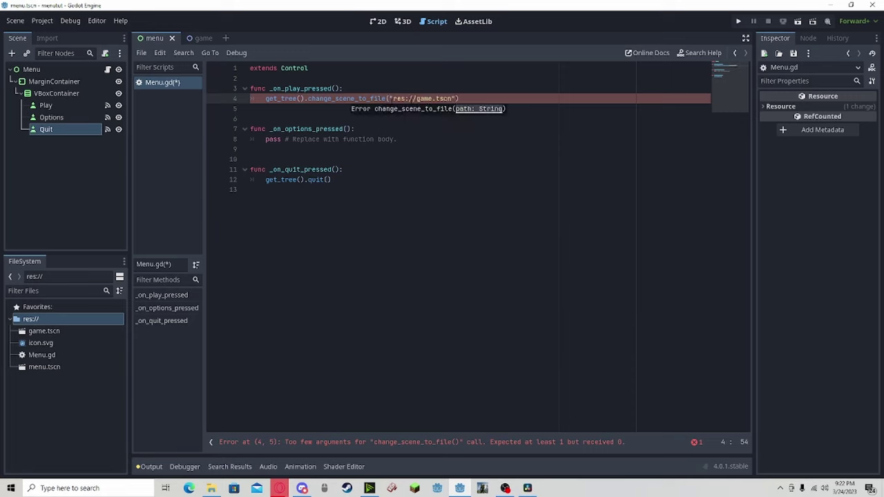
{"action": "left_click", "coordinate": [345, 189]}
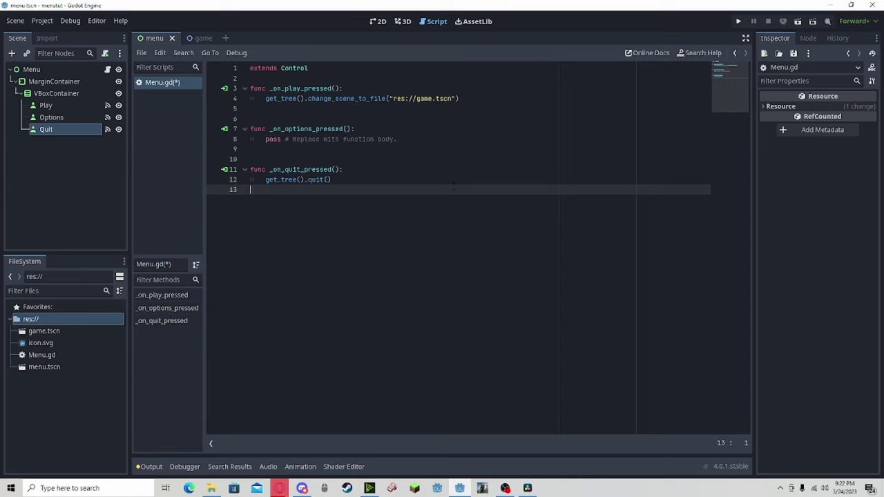
{"action": "key", "text": "ctrl+s"}
{"action": "left_click", "coordinate": [739, 22]}
{"action": "left_click", "coordinate": [502, 265]}
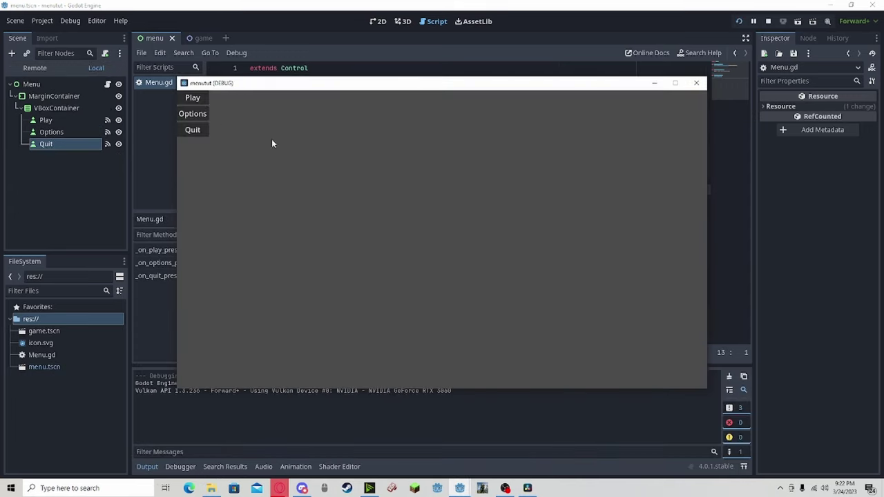
{"action": "left_click", "coordinate": [194, 101]}
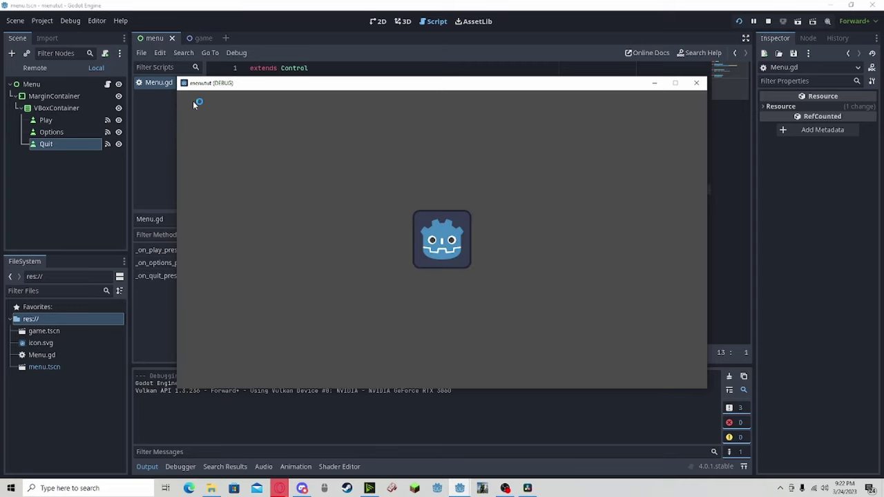
{"action": "left_click", "coordinate": [739, 22]}
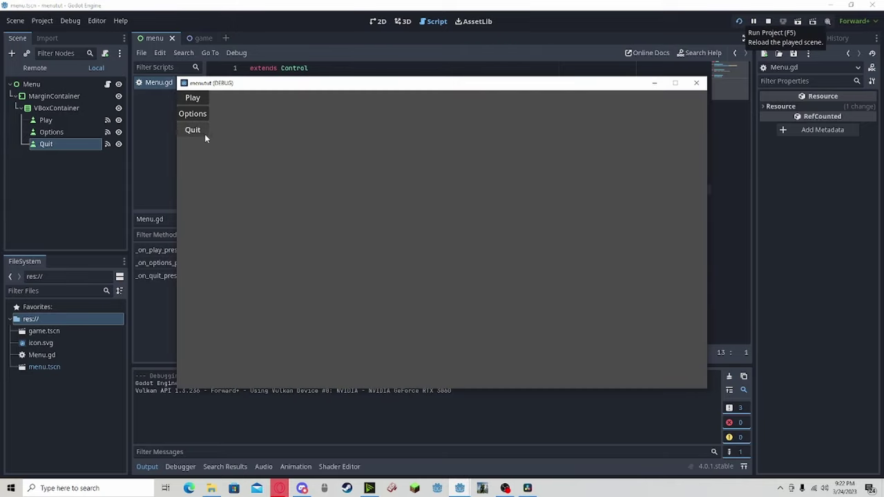
{"action": "left_click", "coordinate": [200, 131]}
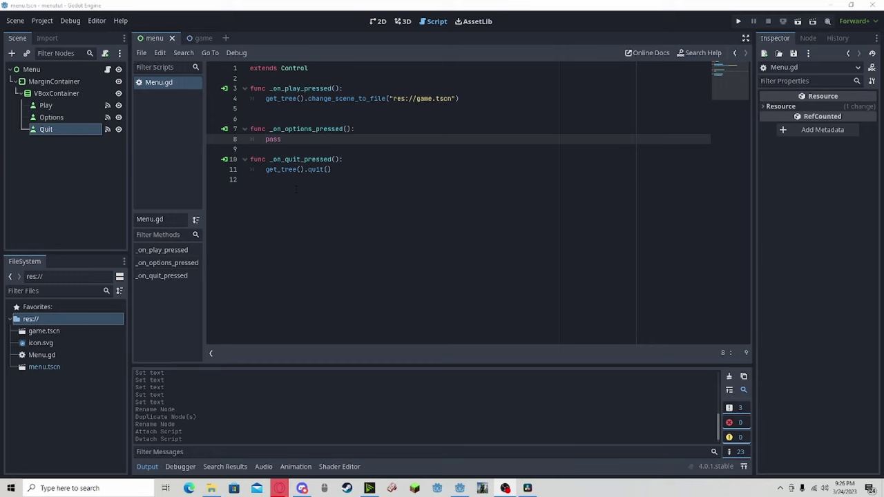
Step: Duplicate menu.tscn in the FileSystem dock as options_menu.tscn and open the copy
{"action": "left_click", "coordinate": [55, 370]}
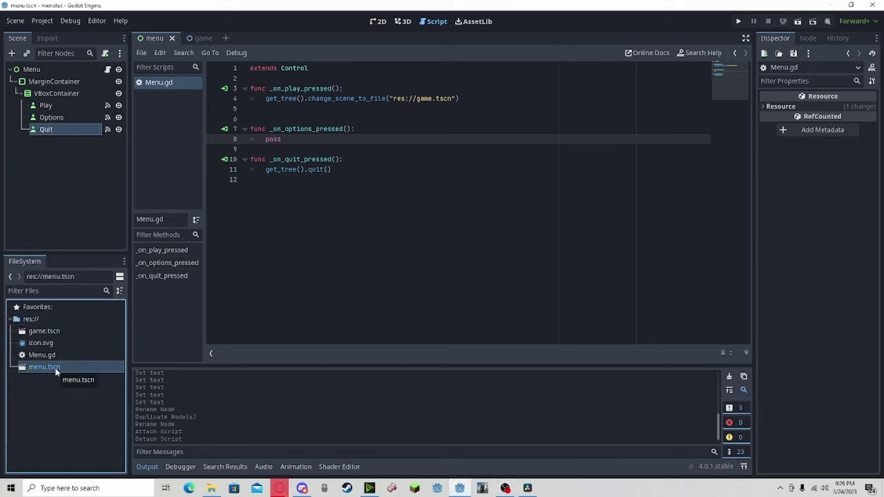
{"action": "key", "text": "ctrl+d"}
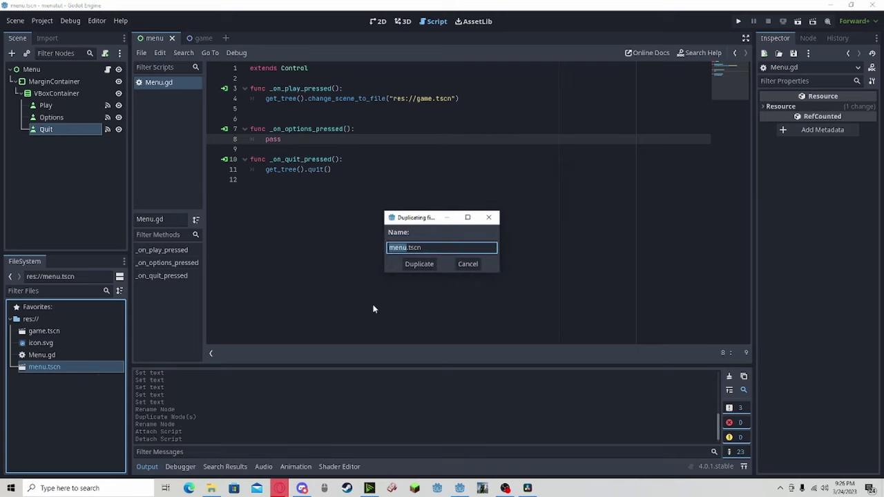
{"action": "key", "text": "Left"}
{"action": "type", "text": "options_"}
{"action": "left_click", "coordinate": [420, 264]}
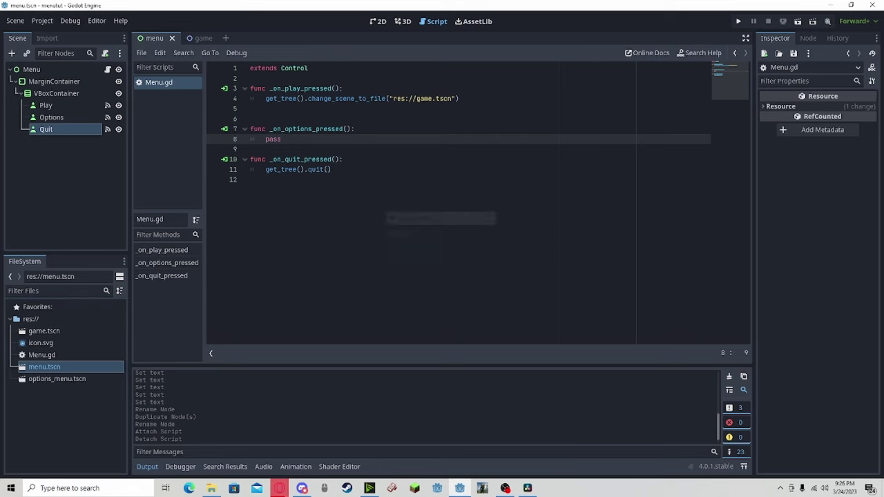
{"action": "double_click", "coordinate": [66, 379]}
{"action": "right_click", "coordinate": [50, 70]}
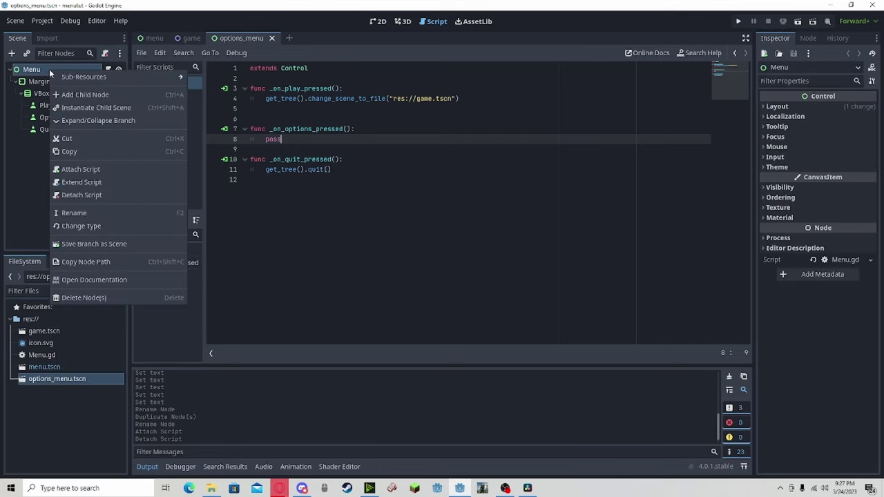
Step: Detach the menu script from the root and delete the Play, Options and Quit buttons
{"action": "left_click", "coordinate": [91, 197]}
{"action": "left_click", "coordinate": [379, 22]}
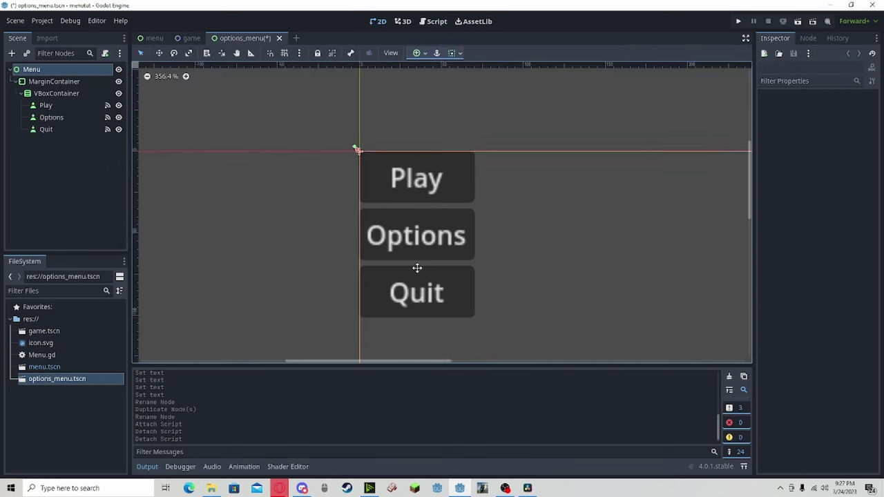
{"action": "left_click", "coordinate": [59, 117]}
{"action": "left_click", "coordinate": [45, 105], "text": "ctrl"}
{"action": "left_click", "coordinate": [47, 128], "text": "ctrl"}
{"action": "right_click", "coordinate": [54, 125]}
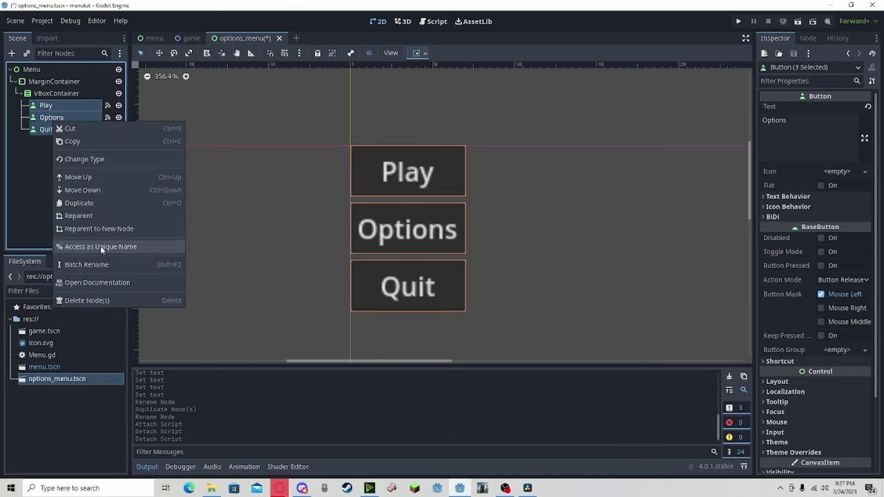
{"action": "left_click", "coordinate": [87, 300]}
{"action": "left_click", "coordinate": [418, 255]}
Step: Add a Button under VBoxContainer named Volume whose Text reads Volume
{"action": "left_click", "coordinate": [42, 93]}
{"action": "left_click", "coordinate": [12, 53]}
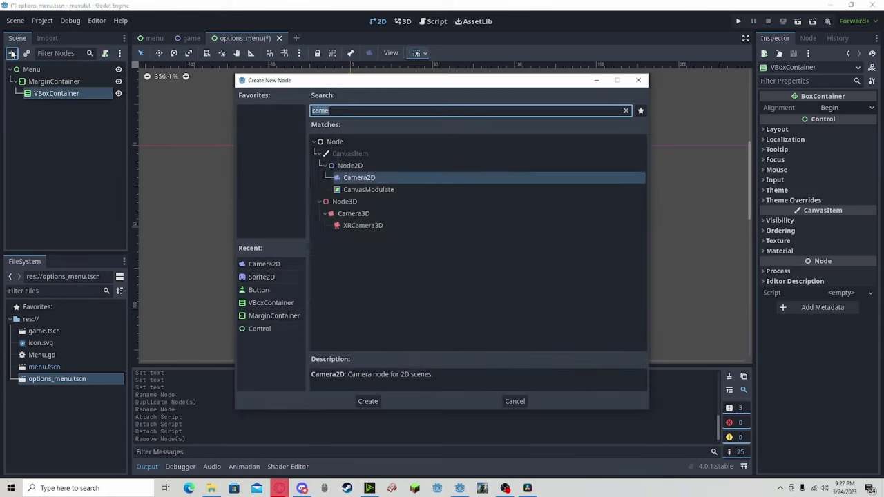
{"action": "type", "text": "butt"}
{"action": "key", "text": "Return"}
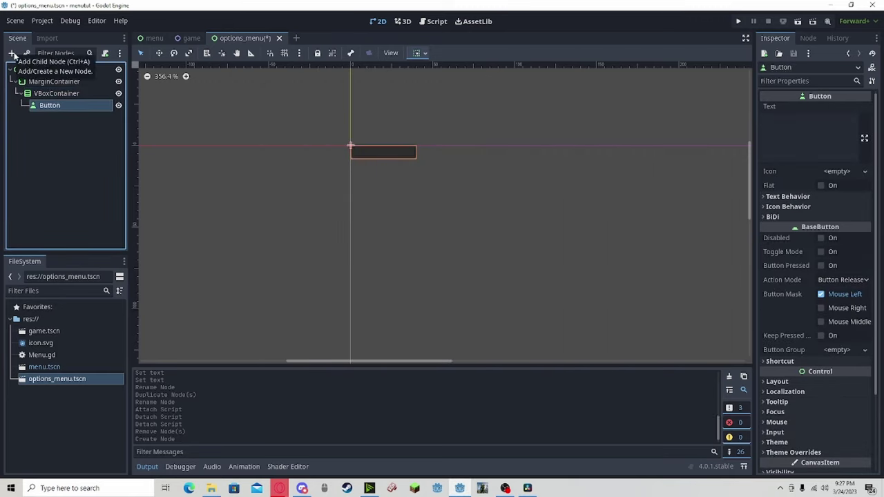
{"action": "double_click", "coordinate": [60, 108]}
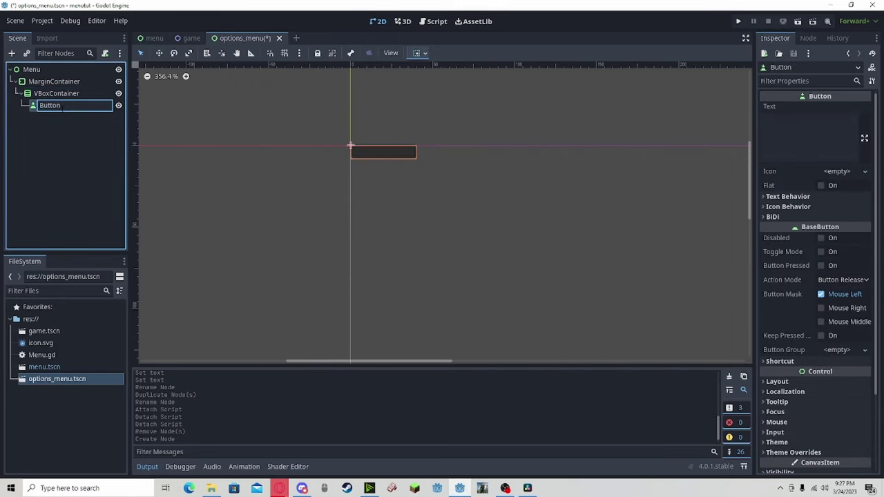
{"action": "key", "text": "BackSpace"}
{"action": "key", "text": "BackSpace"}
{"action": "key", "text": "BackSpace"}
{"action": "key", "text": "BackSpace"}
{"action": "key", "text": "BackSpace"}
{"action": "key", "text": "BackSpace"}
{"action": "type", "text": "Volume"}
{"action": "key", "text": "Return"}
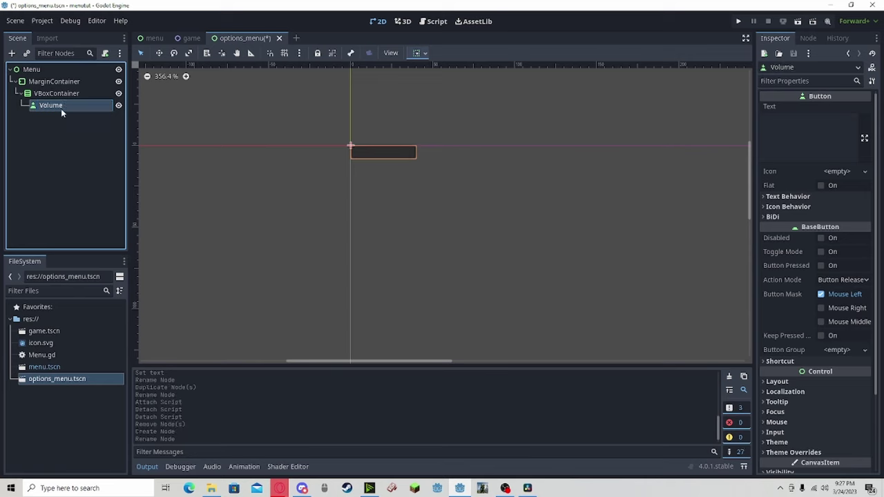
{"action": "left_click", "coordinate": [773, 133]}
{"action": "type", "text": "V"}
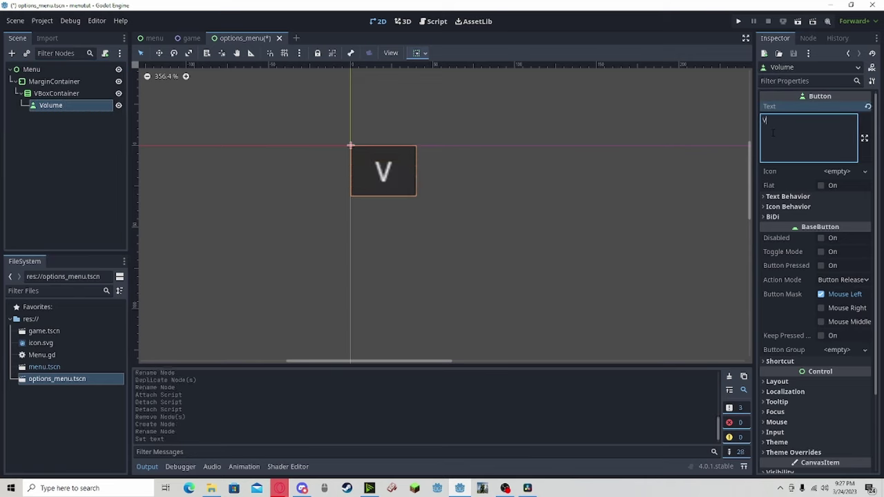
{"action": "type", "text": "olume"}
Step: Duplicate Volume into a Back button with Text Back, and save the options scene
{"action": "left_click", "coordinate": [34, 109]}
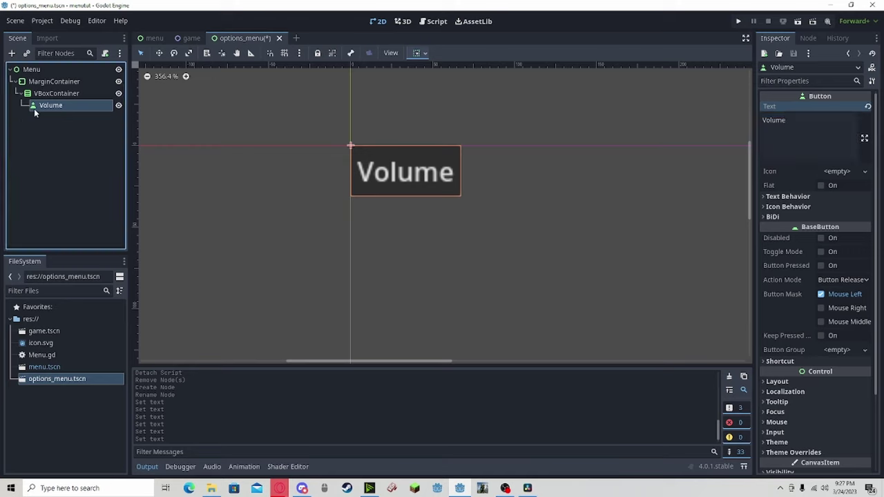
{"action": "key", "text": "ctrl+d"}
{"action": "double_click", "coordinate": [57, 117]}
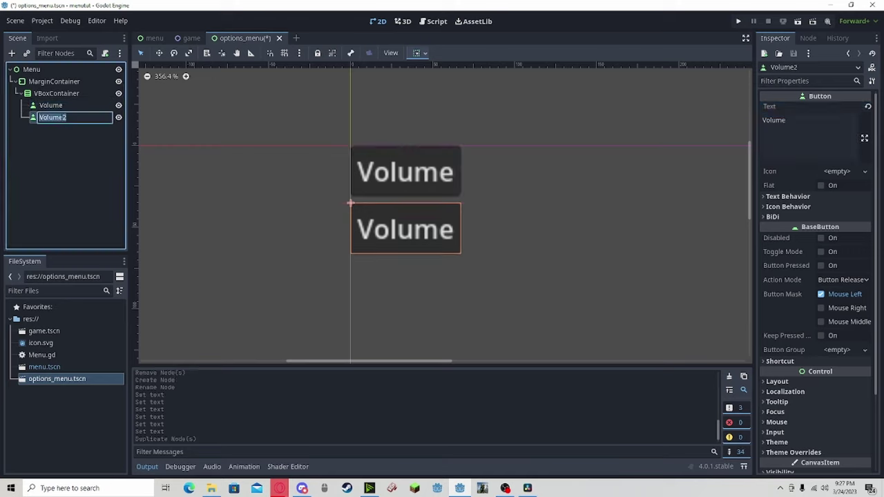
{"action": "type", "text": "Back"}
{"action": "key", "text": "Return"}
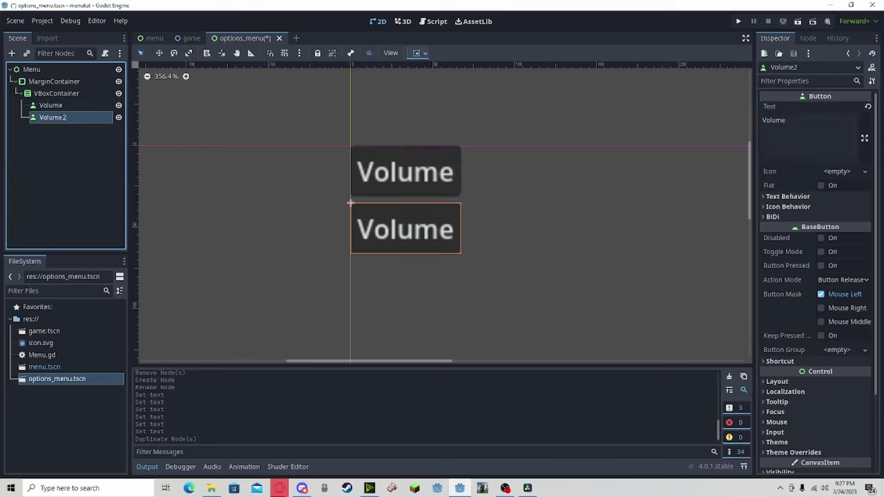
{"action": "double_click", "coordinate": [773, 120]}
{"action": "type", "text": "Back"}
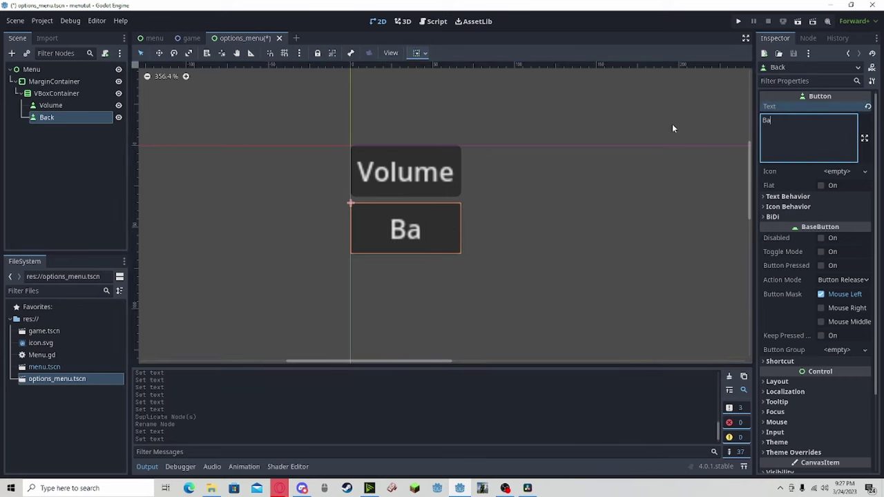
{"action": "key", "text": "Return"}
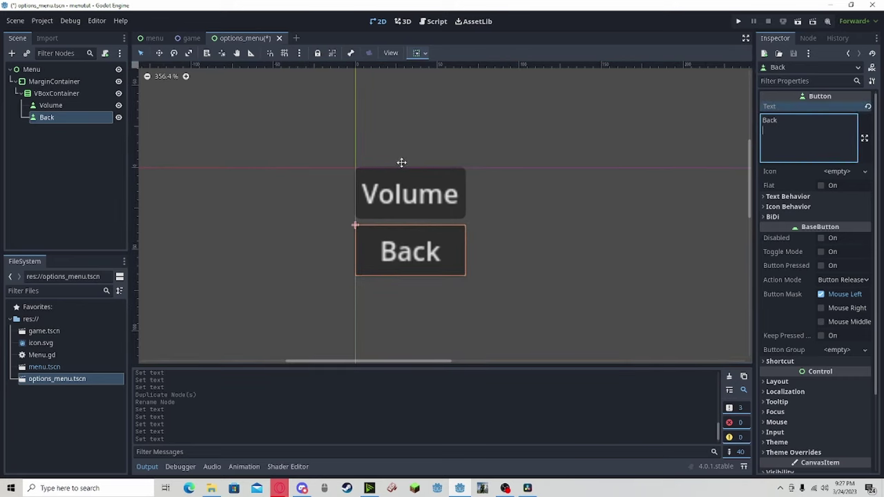
{"action": "key", "text": "ctrl+s"}
Step: Attach a new options_menu.gd script to the Menu root and delete its template functions
{"action": "left_click", "coordinate": [77, 69]}
{"action": "left_click", "coordinate": [105, 53]}
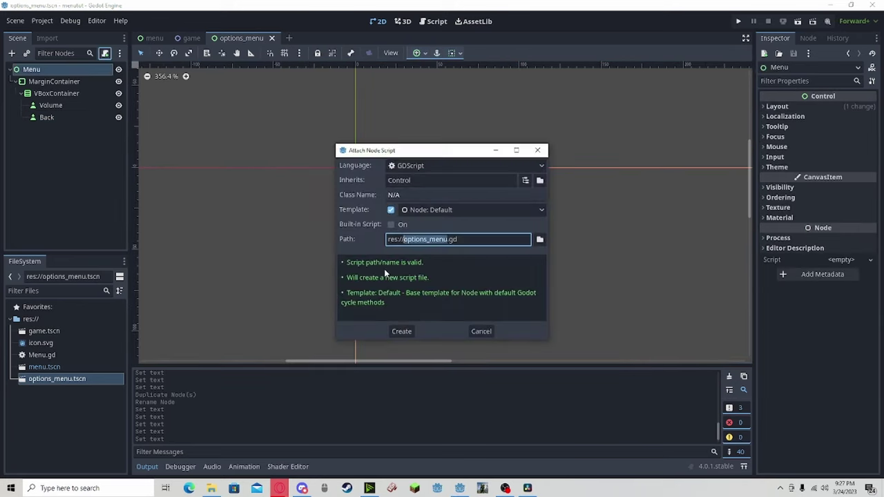
{"action": "left_click", "coordinate": [402, 332]}
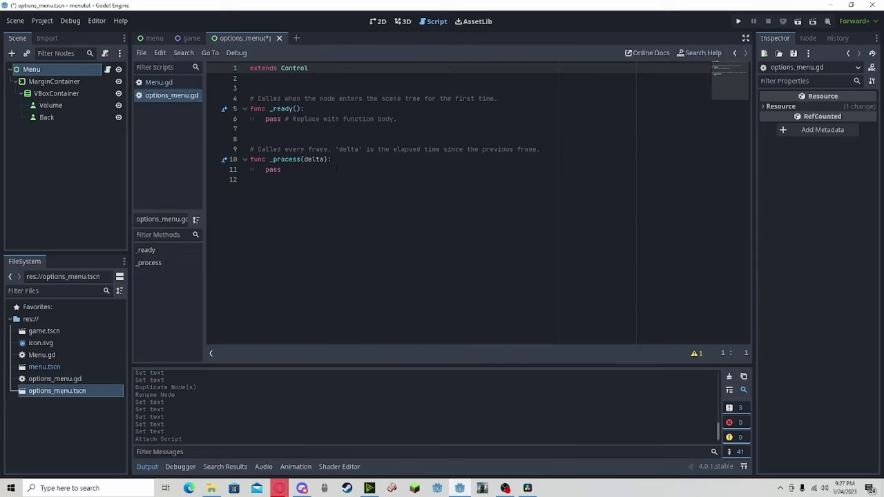
{"action": "left_click_drag", "start_coordinate": [283, 181], "coordinate": [233, 96]}
{"action": "key", "text": "BackSpace"}
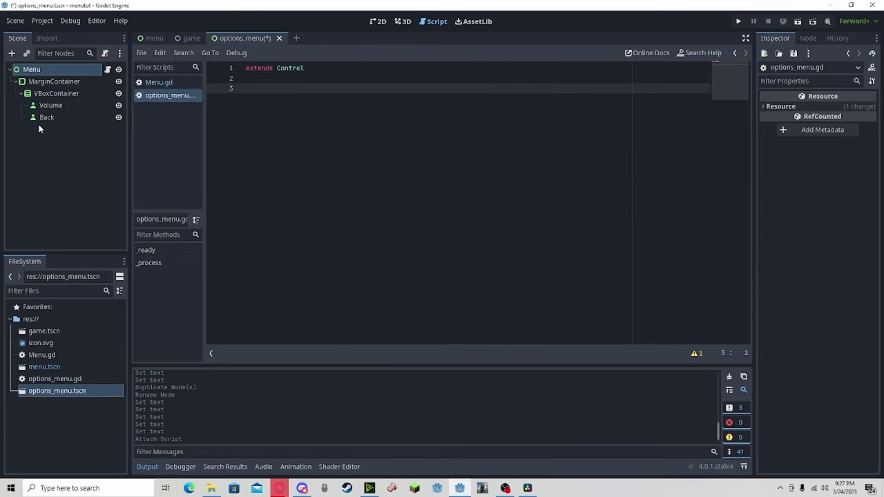
Step: Connect the Back button's pressed signal to _on_back_pressed and remove the blank lines above it
{"action": "left_click", "coordinate": [38, 127]}
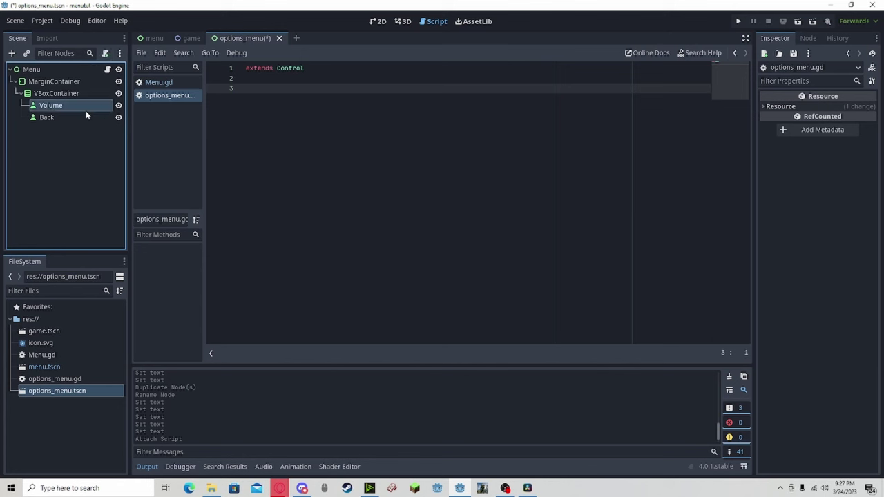
{"action": "left_click", "coordinate": [46, 117]}
{"action": "left_click", "coordinate": [810, 40]}
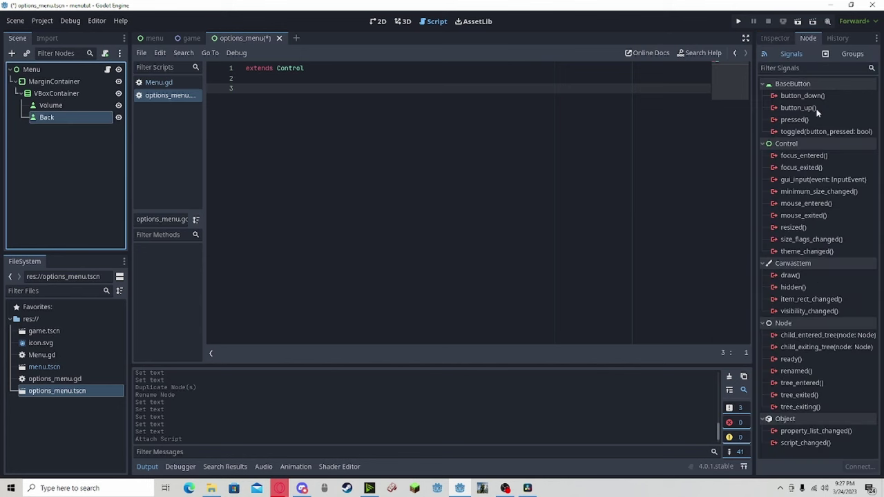
{"action": "double_click", "coordinate": [810, 120]}
{"action": "left_click", "coordinate": [406, 355]}
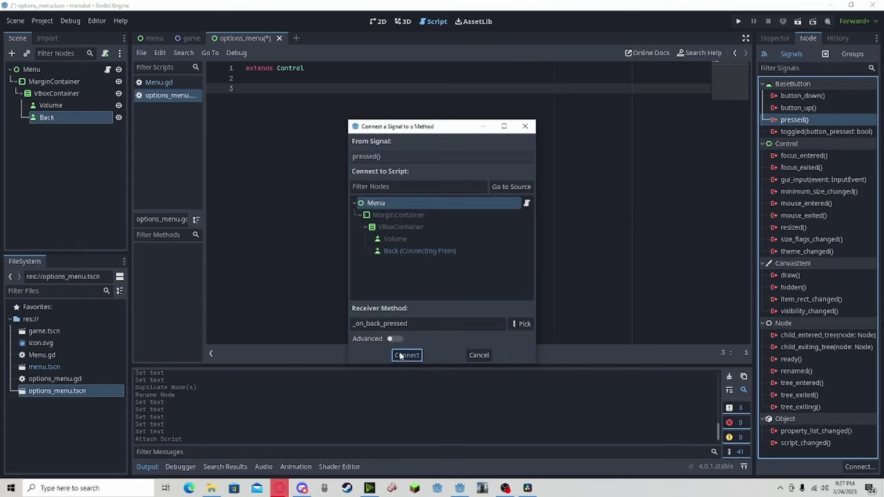
{"action": "left_click", "coordinate": [275, 98]}
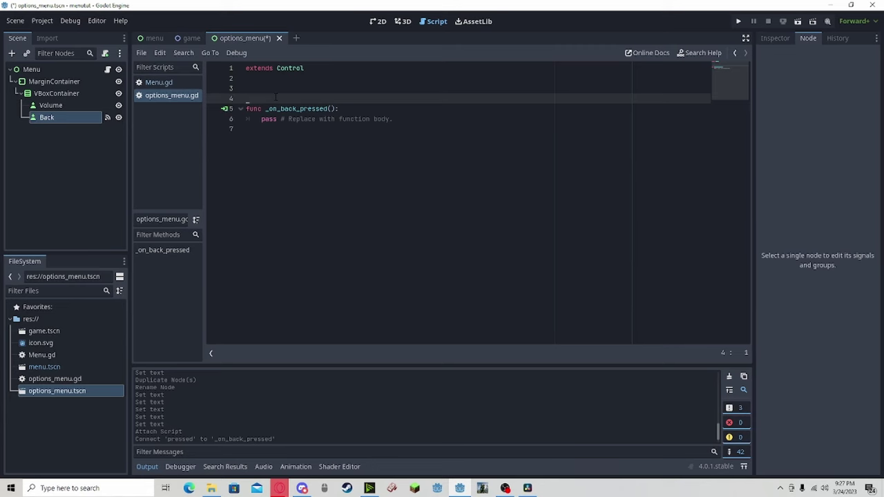
{"action": "key", "text": "BackSpace"}
{"action": "key", "text": "BackSpace"}
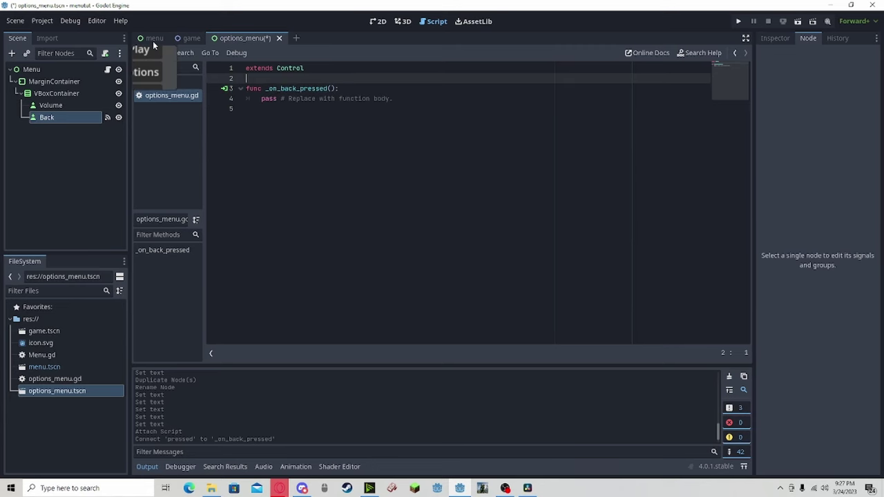
Step: In Menu.gd, replace pass in _on_options_pressed with change_scene_to_file("res://options_menu.tscn")
{"action": "left_click", "coordinate": [152, 40]}
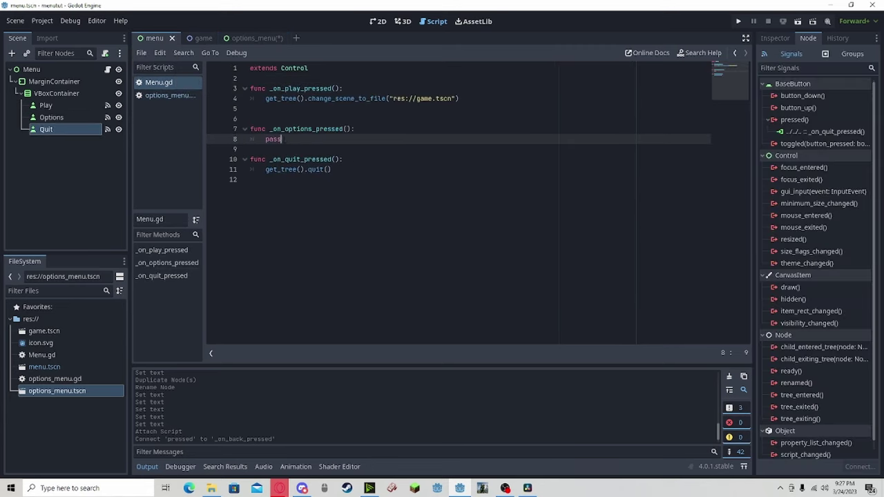
{"action": "left_click_drag", "start_coordinate": [266, 98], "coordinate": [479, 99]}
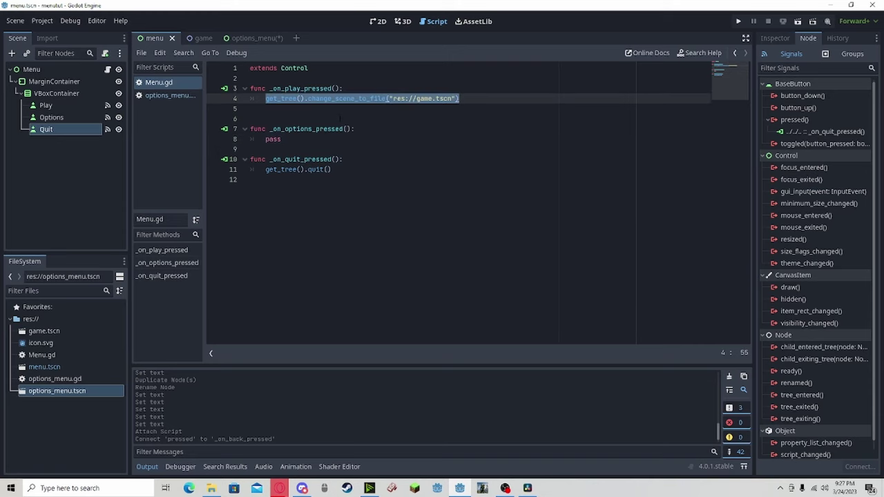
{"action": "key", "text": "ctrl+c"}
{"action": "double_click", "coordinate": [272, 139]}
{"action": "key", "text": "ctrl+v"}
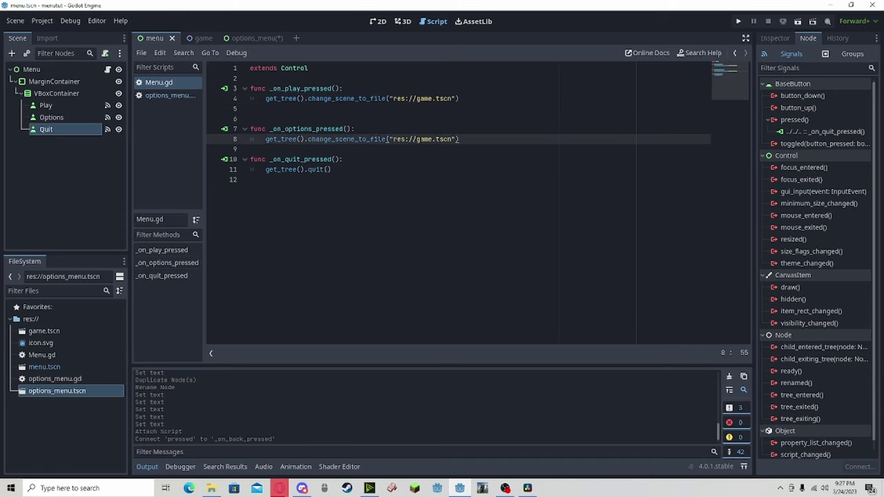
{"action": "double_click", "coordinate": [424, 139]}
{"action": "type", "text": "options"}
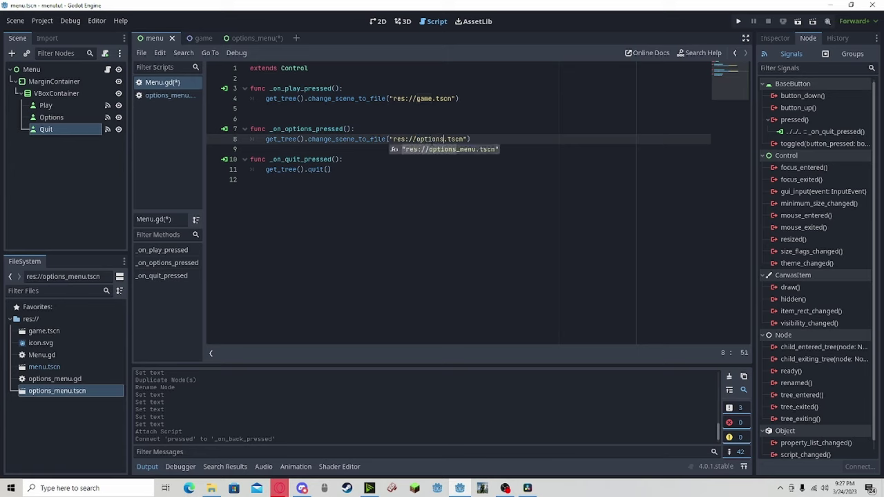
{"action": "key", "text": "Return"}
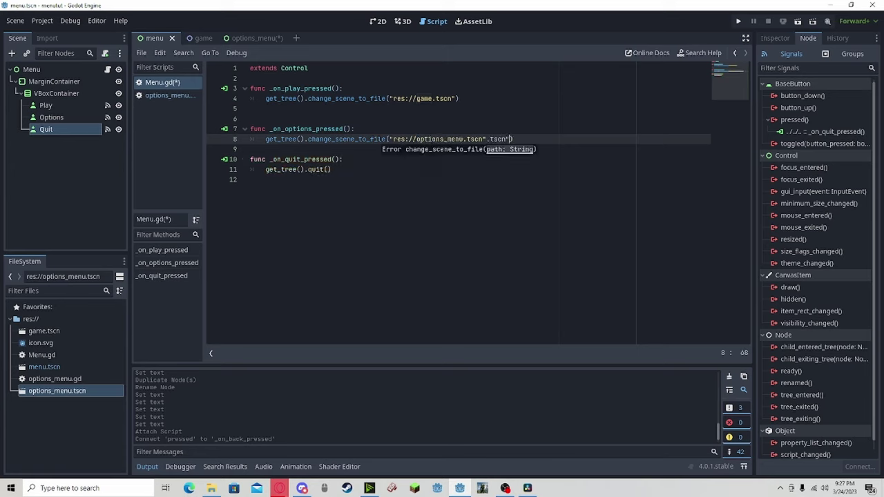
{"action": "key", "text": "Delete"}
{"action": "key", "text": "Delete"}
{"action": "key", "text": "Delete"}
{"action": "key", "text": "Delete"}
{"action": "key", "text": "BackSpace"}
{"action": "key", "text": "BackSpace"}
Step: Make _on_back_pressed call change_scene_to_file("res://menu.tscn") instead of pass, then save everything
{"action": "left_click", "coordinate": [252, 38]}
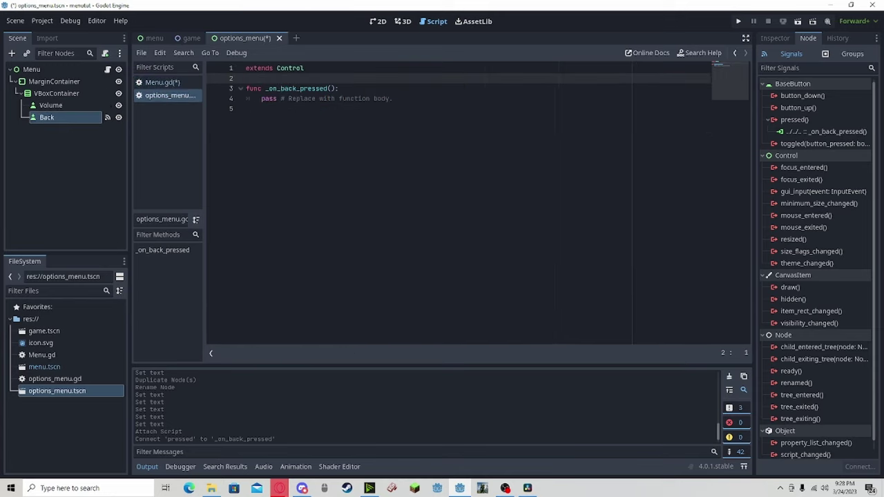
{"action": "left_click_drag", "start_coordinate": [261, 98], "coordinate": [400, 98]}
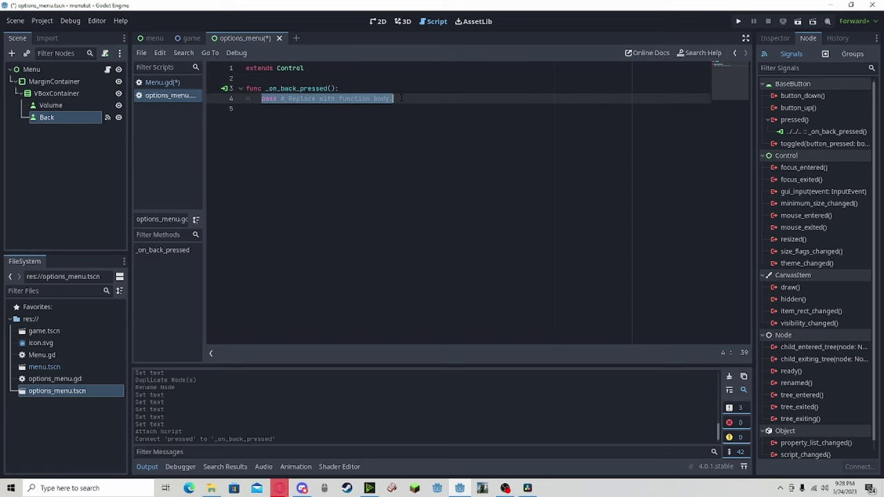
{"action": "key", "text": "ctrl+v"}
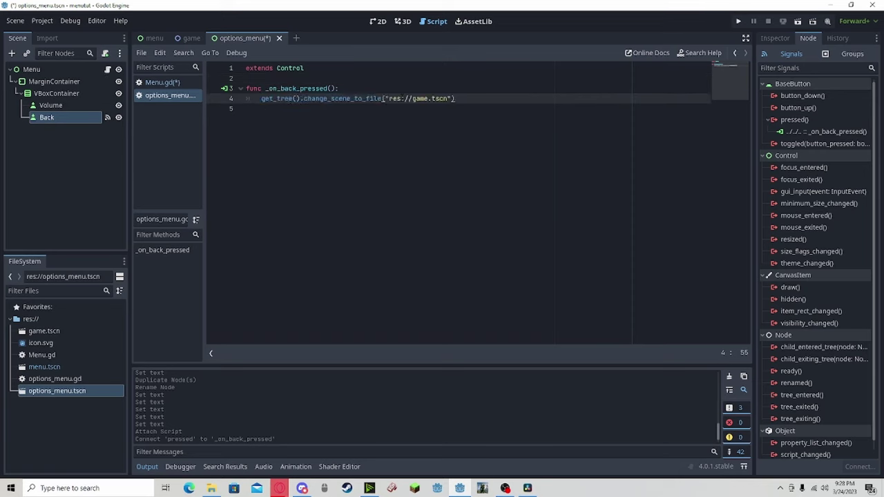
{"action": "left_click_drag", "start_coordinate": [412, 99], "coordinate": [428, 99]}
{"action": "type", "text": "menu"}
{"action": "left_click", "coordinate": [420, 203]}
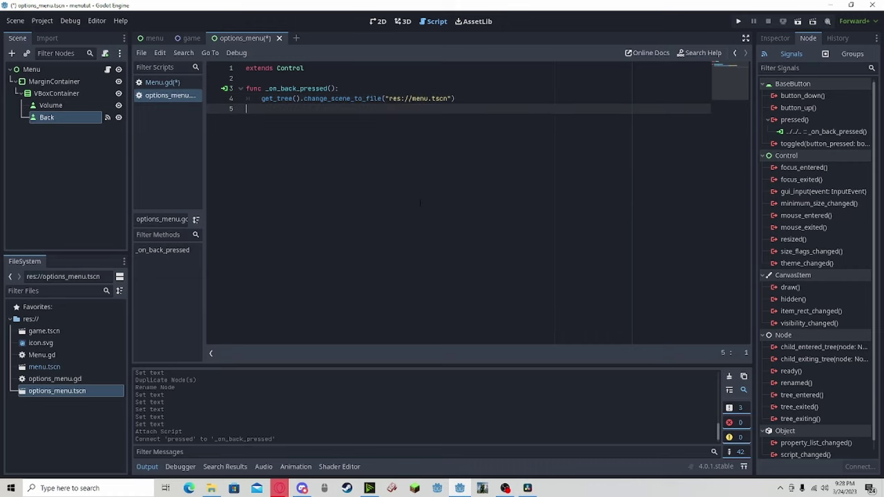
{"action": "key", "text": "ctrl+s"}
Step: Run the project, press Back on the options screen to reach the main menu, and close the game
{"action": "left_click", "coordinate": [738, 23]}
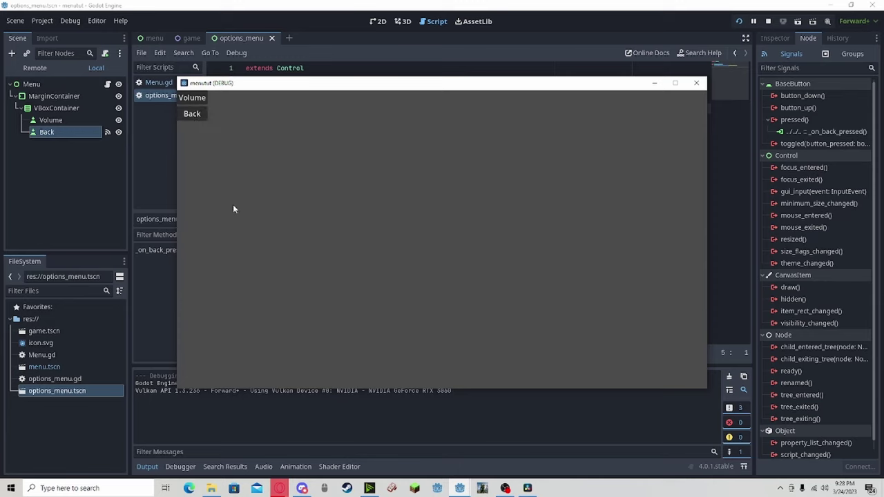
{"action": "left_click", "coordinate": [190, 115]}
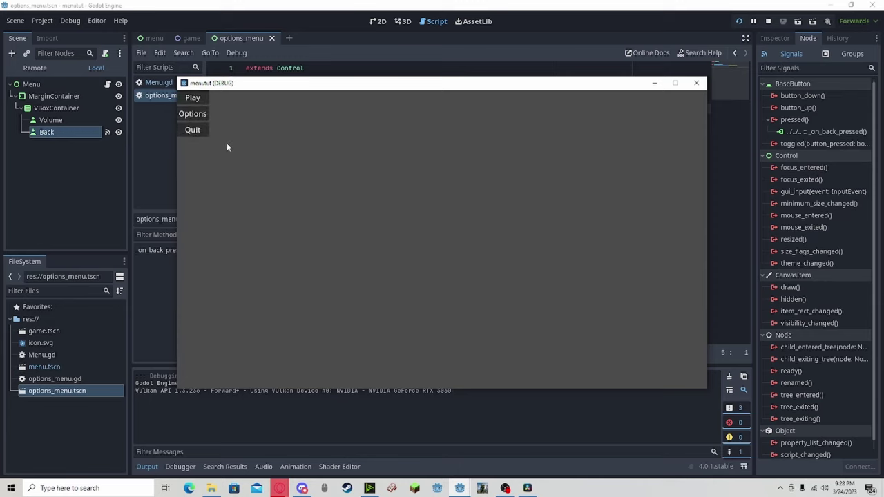
{"action": "left_click", "coordinate": [203, 136]}
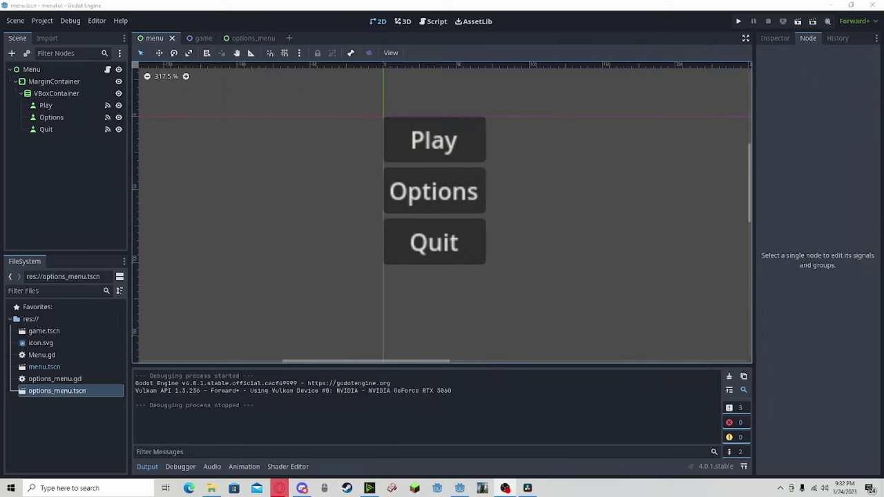